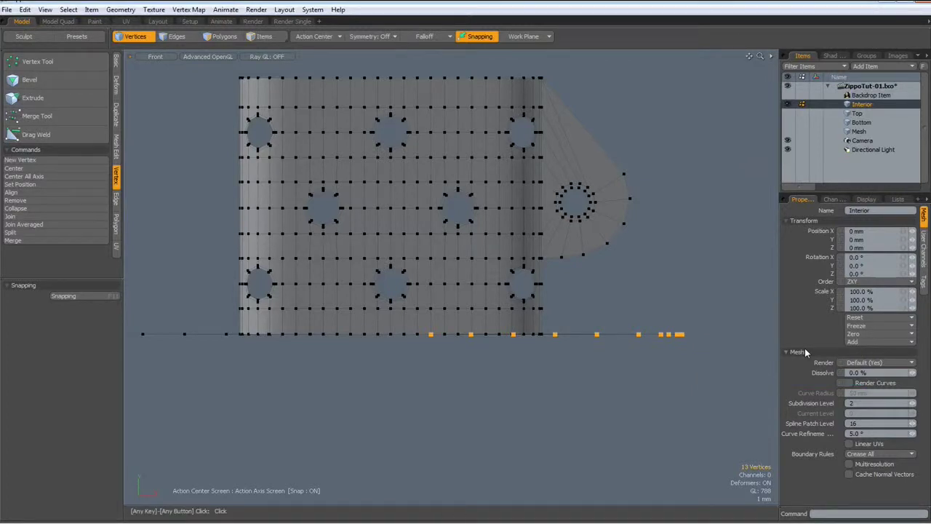
Step: Switch to the perspective view, clear the vertex selection and turn off the vertex display
{"action": "key", "text": "ctrl+space"}
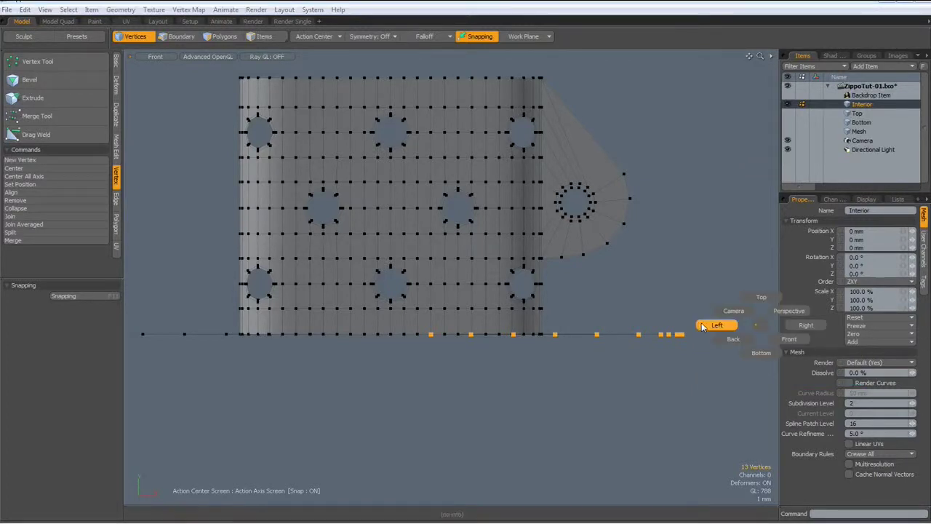
{"action": "left_click", "coordinate": [789, 312]}
{"action": "left_click_drag", "start_coordinate": [495, 356], "coordinate": [529, 340], "text": "alt"}
{"action": "left_click", "coordinate": [518, 379]}
{"action": "key", "text": "Tab"}
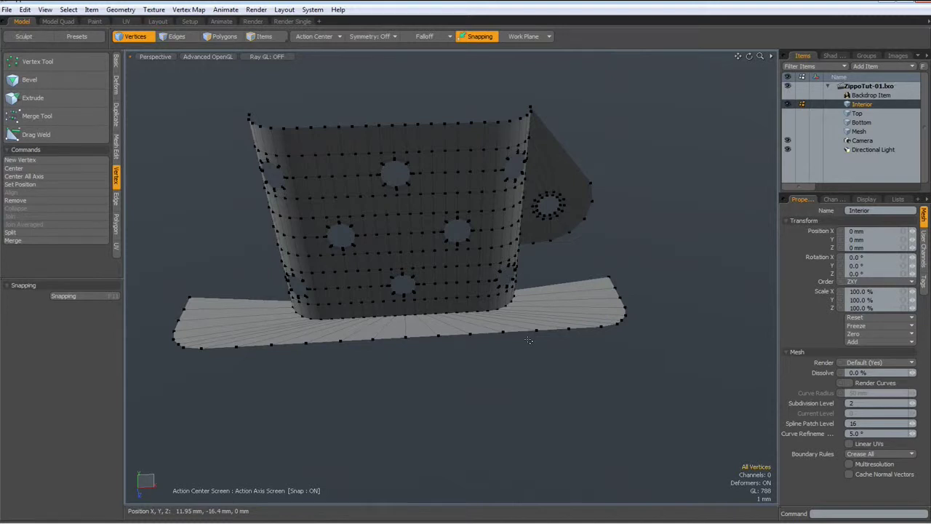
{"action": "key", "text": "ctrl+3"}
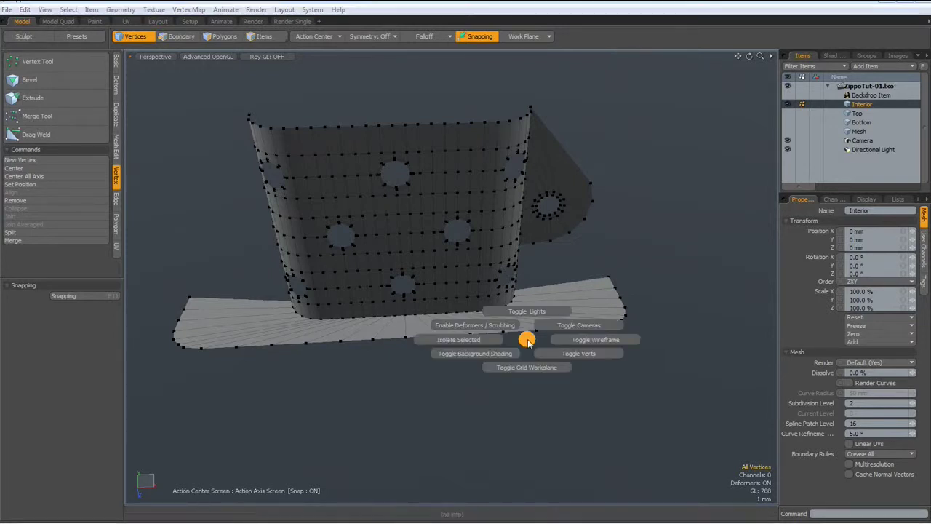
{"action": "left_click", "coordinate": [551, 354]}
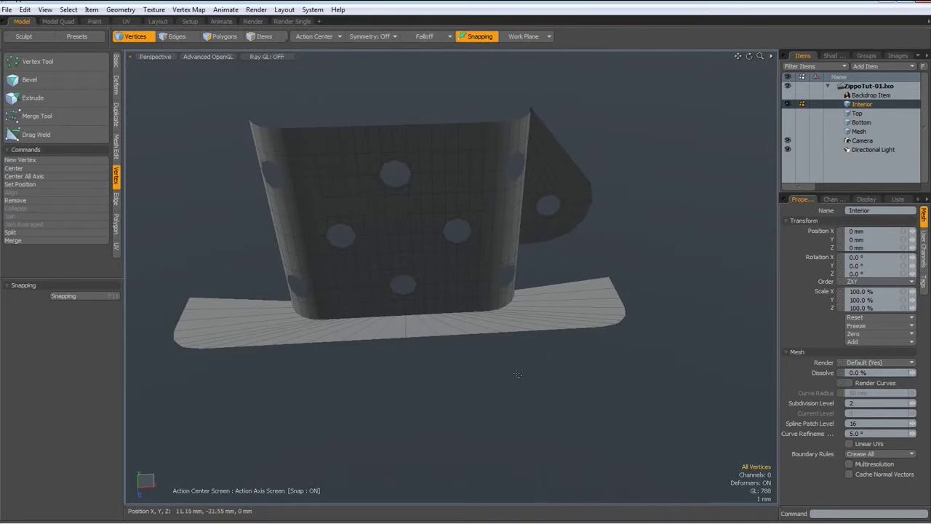
{"action": "left_click_drag", "start_coordinate": [517, 375], "coordinate": [496, 373], "text": "alt"}
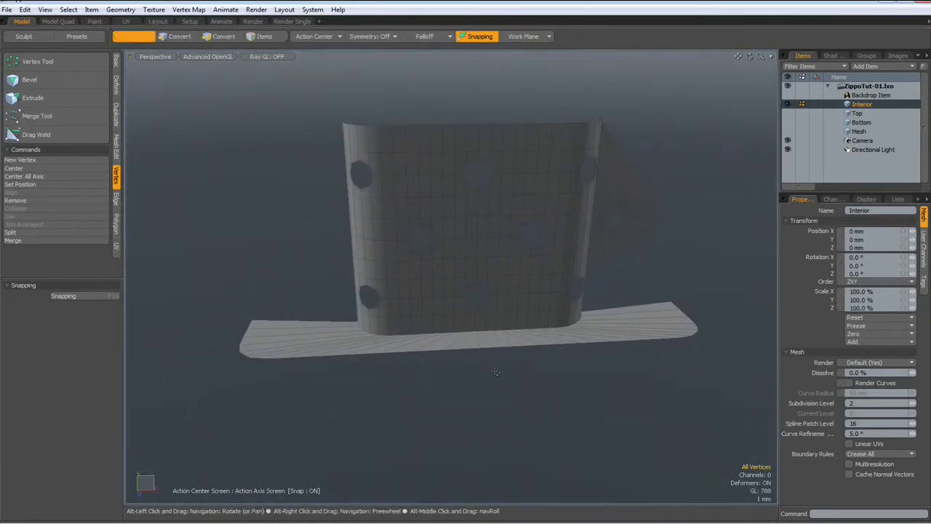
{"action": "mouse_move", "coordinate": [593, 390]}
{"action": "left_mouse_down", "text": "alt"}
{"action": "mouse_move", "coordinate": [570, 376]}
{"action": "mouse_move", "coordinate": [555, 418]}
{"action": "mouse_move", "coordinate": [603, 395]}
{"action": "mouse_move", "coordinate": [594, 389]}
{"action": "left_mouse_up", "text": "alt"}
Step: Show the backdrop reference photo behind the lighter mesh
{"action": "left_click", "coordinate": [787, 95]}
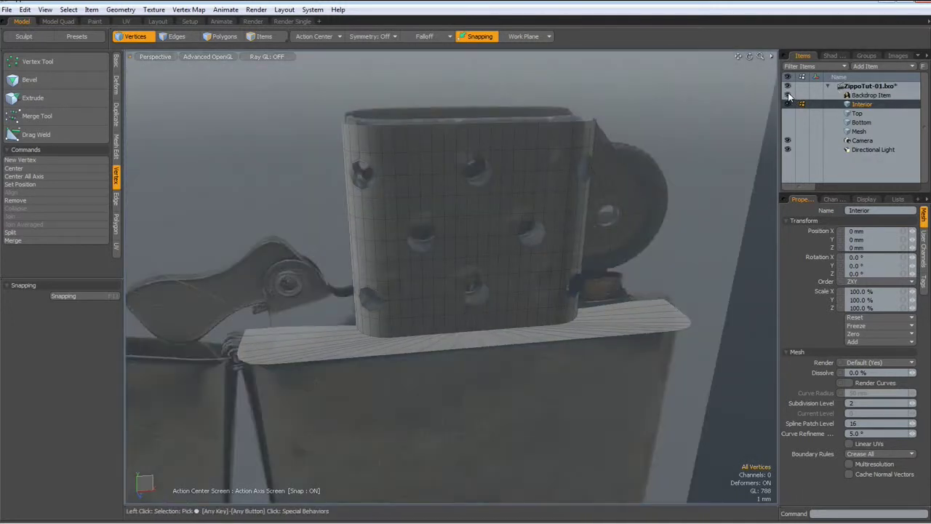
{"action": "left_click_drag", "start_coordinate": [550, 377], "coordinate": [539, 359], "text": "alt"}
{"action": "mouse_move", "coordinate": [469, 346]}
{"action": "left_mouse_down", "text": "alt"}
{"action": "mouse_move", "coordinate": [482, 403]}
{"action": "mouse_move", "coordinate": [488, 361]}
{"action": "mouse_move", "coordinate": [470, 346]}
{"action": "left_mouse_up", "text": "alt"}
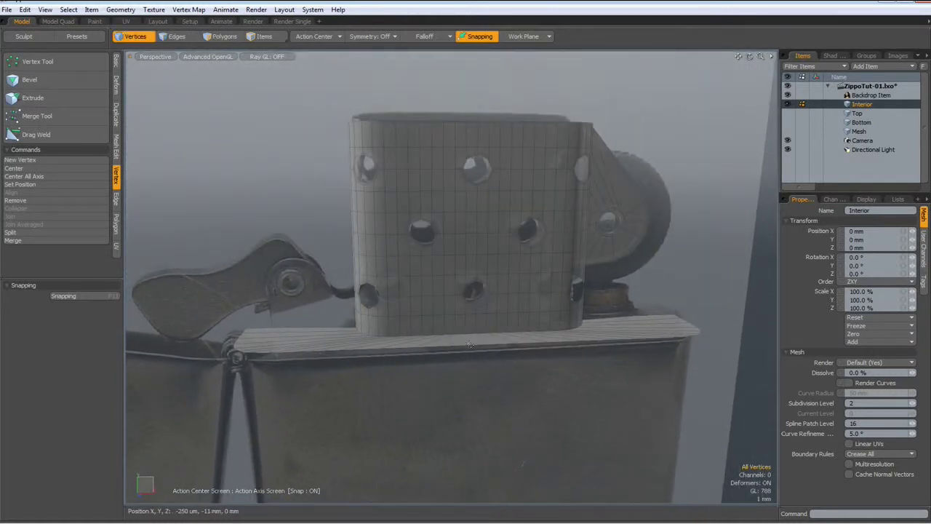
Step: Select the flange's outer border edges from the middle of the front side around to the hinge-side end
{"action": "key", "text": "2"}
{"action": "left_click_drag", "start_coordinate": [474, 386], "coordinate": [475, 410], "text": "alt"}
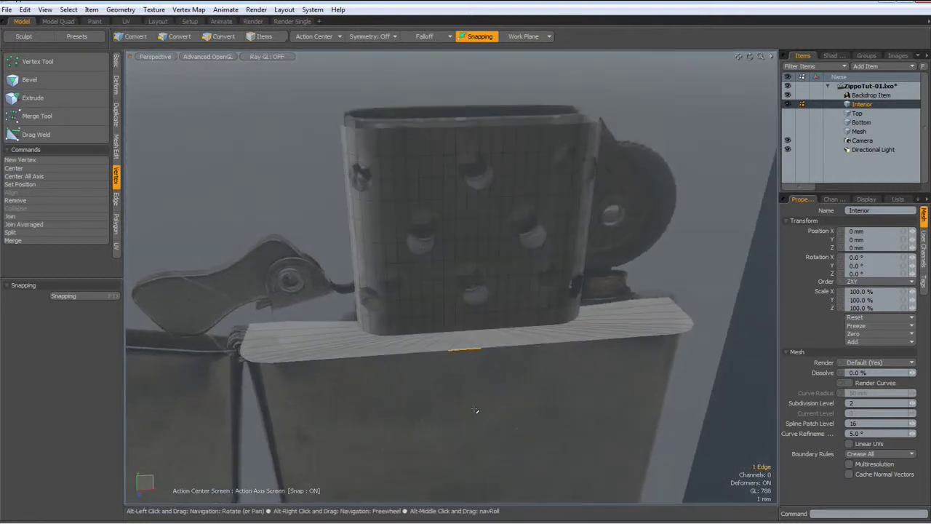
{"action": "left_click", "coordinate": [441, 351], "text": "shift"}
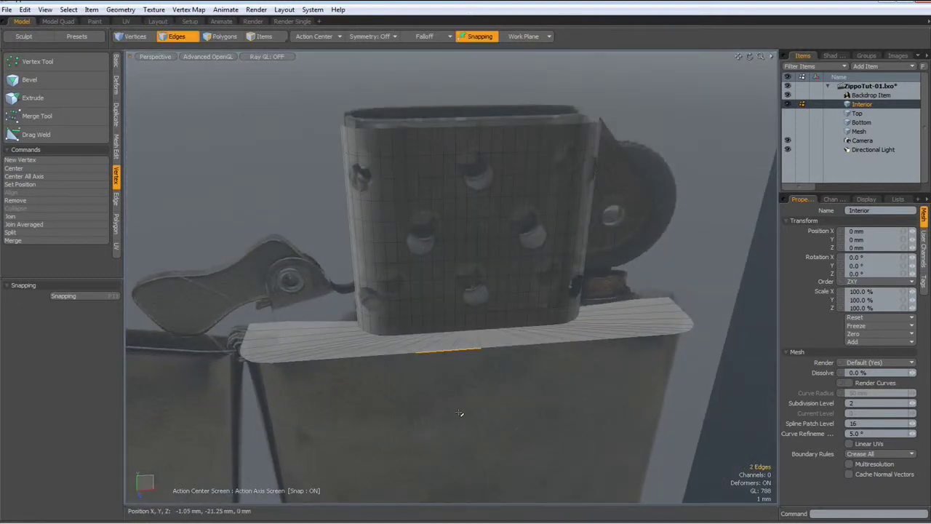
{"action": "key", "text": "Up"}
{"action": "key", "text": "Up"}
{"action": "key", "text": "Up"}
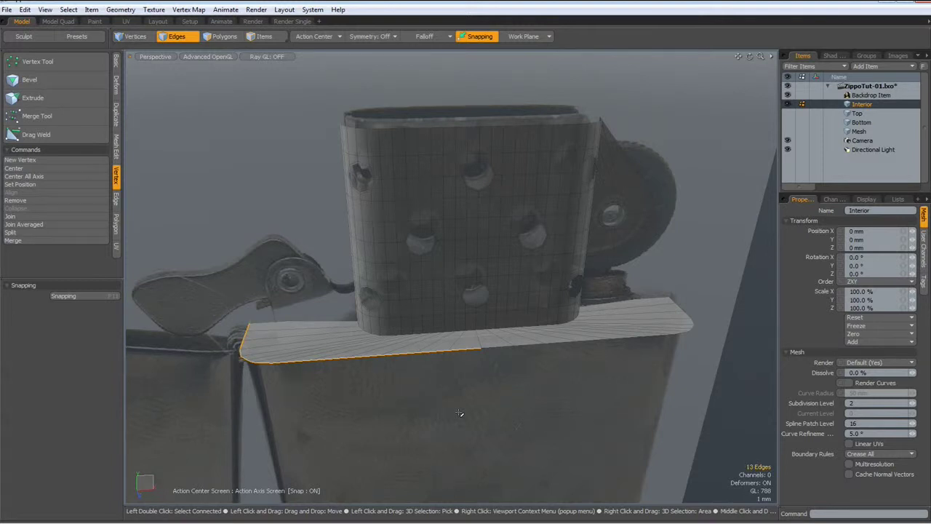
Step: In the front view, set up a linear falloff along the selected edges, starting at X -20 mm by the hinge and ending near the flange's middle
{"action": "key", "text": "KP_2"}
{"action": "left_click_drag", "start_coordinate": [459, 413], "coordinate": [600, 362], "text": "alt+shift"}
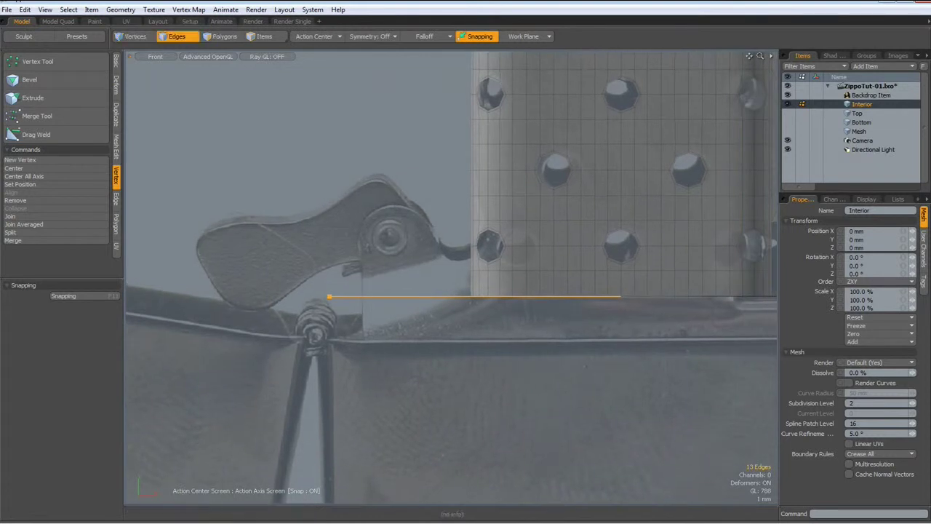
{"action": "left_click", "coordinate": [426, 35]}
{"action": "left_click", "coordinate": [422, 40]}
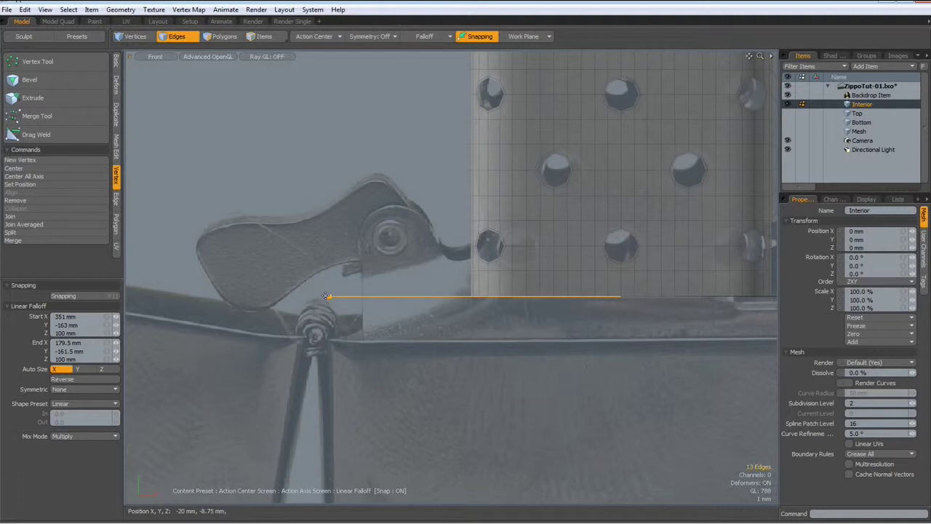
{"action": "left_click_drag", "start_coordinate": [414, 297], "coordinate": [620, 296]}
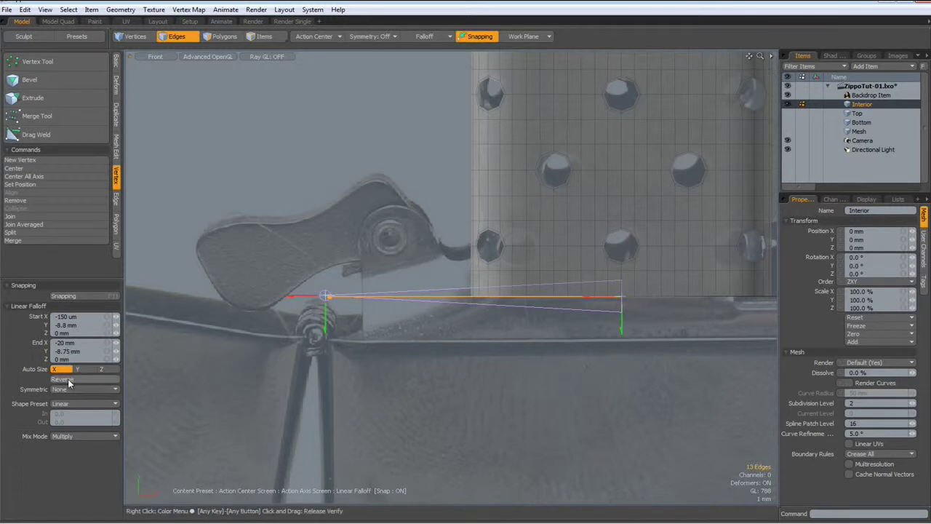
{"action": "left_click", "coordinate": [68, 378]}
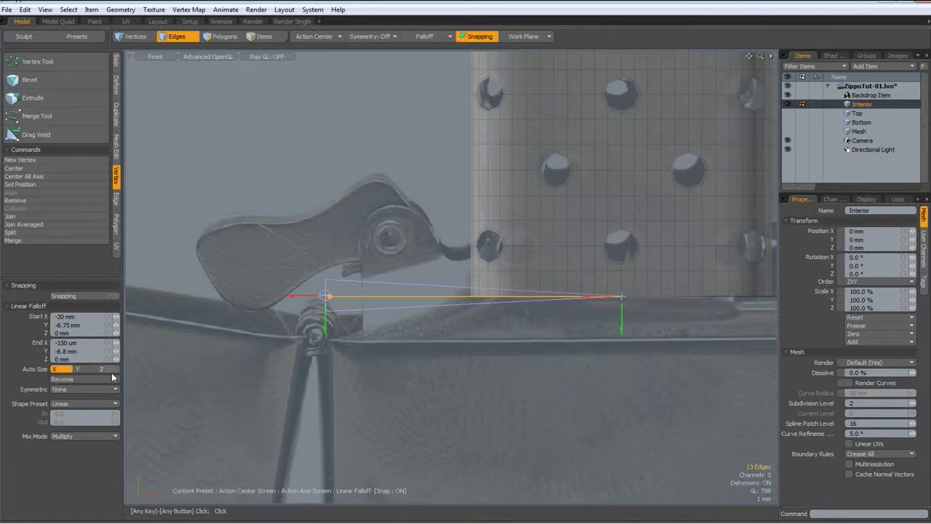
Step: Move the selected edges down 2.85 mm in Y so the flange slopes to meet the case rim at the hinge, and deselect them
{"action": "key", "text": "w"}
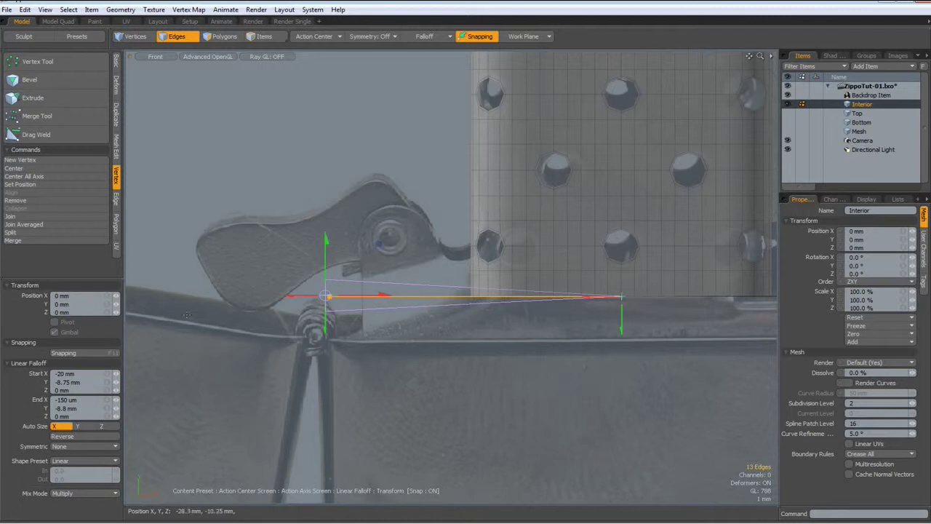
{"action": "left_click_drag", "start_coordinate": [326, 240], "coordinate": [326, 258]}
{"action": "left_click_drag", "start_coordinate": [328, 315], "coordinate": [329, 336]}
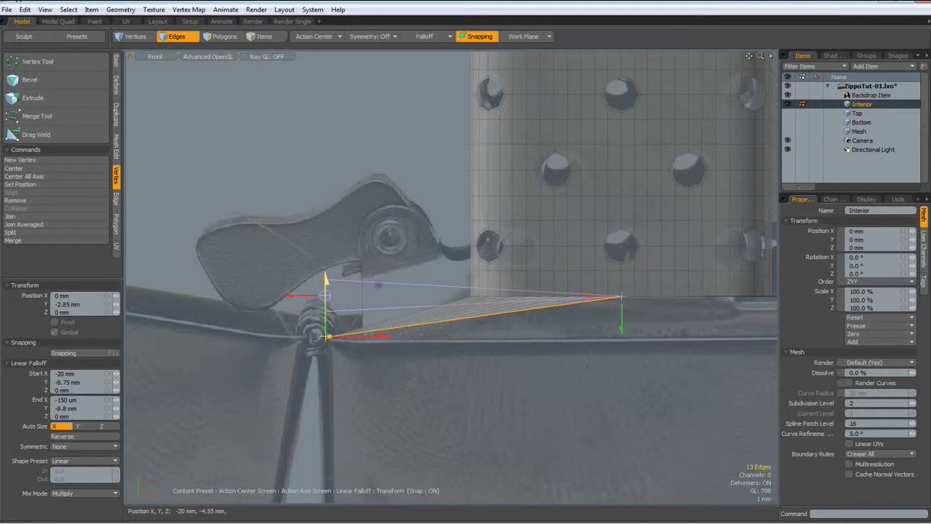
{"action": "key", "text": "space"}
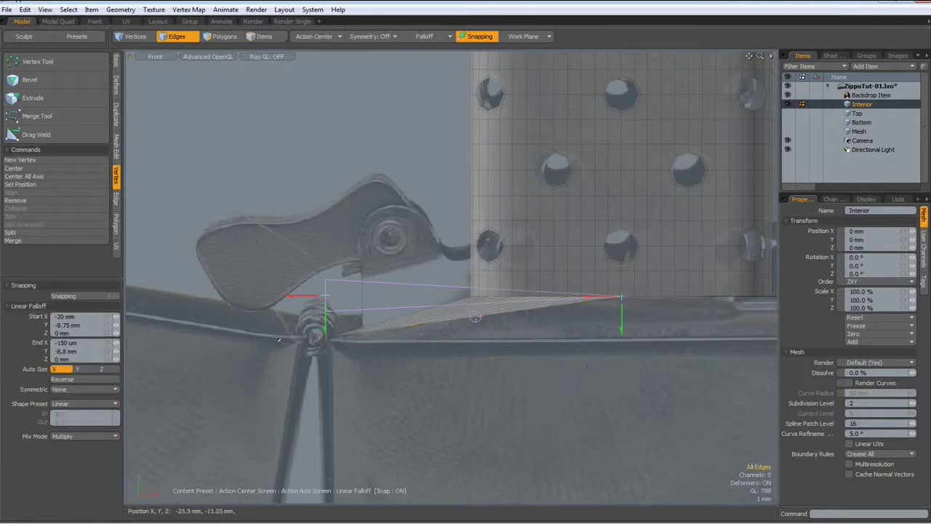
Step: Turn off the falloff and return to the perspective view of the sloped flange
{"action": "left_click", "coordinate": [435, 36]}
{"action": "left_click", "coordinate": [430, 34]}
{"action": "key", "text": "ctrl+space"}
{"action": "left_click", "coordinate": [657, 275]}
{"action": "left_click_drag", "start_coordinate": [485, 342], "coordinate": [534, 362], "text": "alt"}
{"action": "key", "text": "Tab"}
{"action": "key", "text": "Tab"}
Step: Select the flange's entire outer border edges from the hinge end around to the opposite end, excluding the neighbouring chimney edge
{"action": "scroll", "coordinate": [379, 361], "scroll_direction": "up", "scroll_amount": 4}
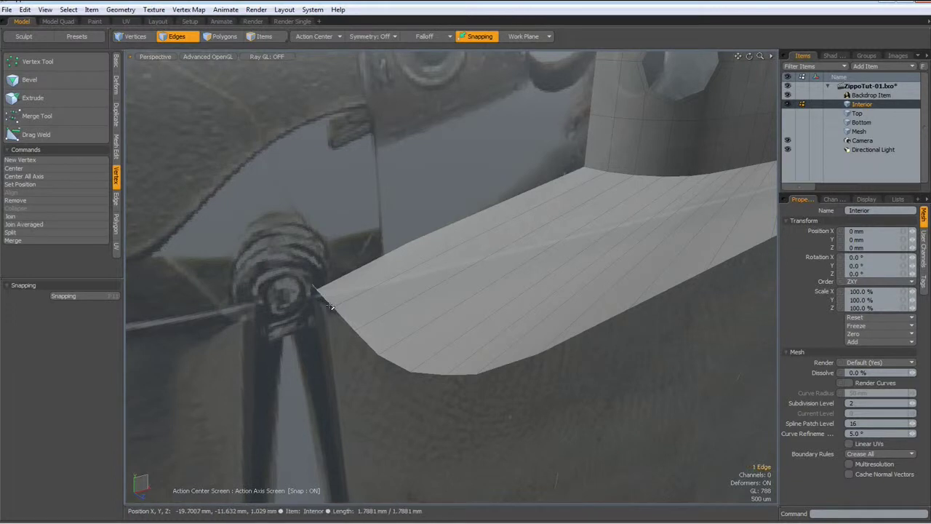
{"action": "left_click", "coordinate": [346, 319], "text": "shift"}
{"action": "scroll", "coordinate": [374, 374], "scroll_direction": "down", "scroll_amount": 4}
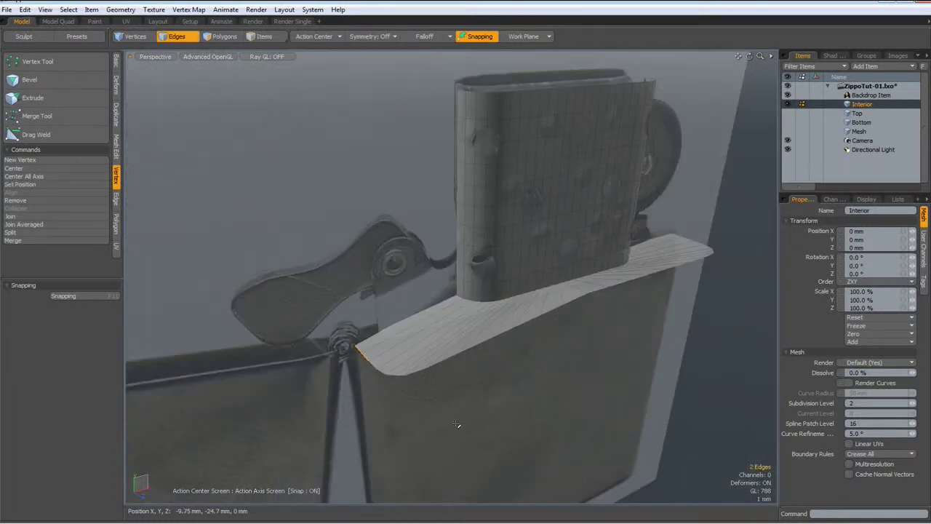
{"action": "key", "text": "Up"}
{"action": "key", "text": "Up"}
{"action": "key", "text": "Up"}
{"action": "key", "text": "Up"}
{"action": "key", "text": "Up"}
{"action": "key", "text": "Up"}
{"action": "key", "text": "Up"}
{"action": "key", "text": "Up"}
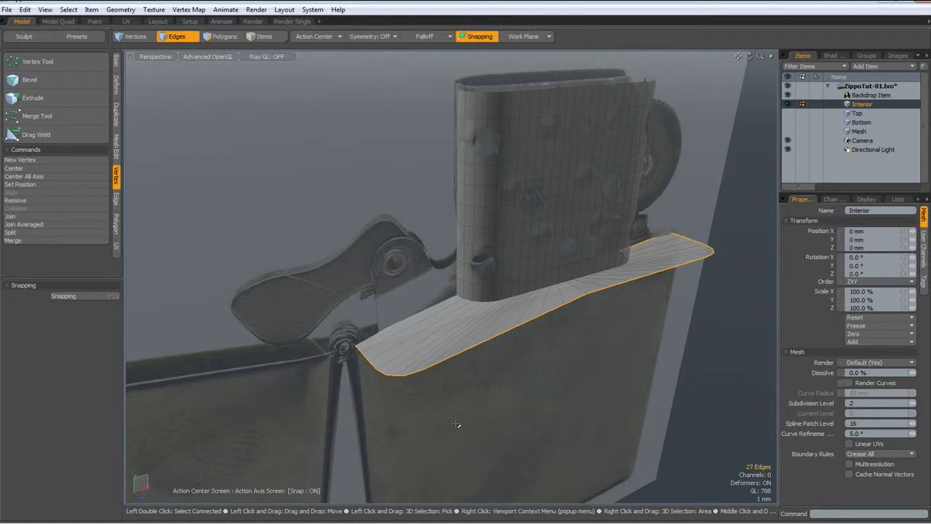
{"action": "left_click_drag", "start_coordinate": [524, 347], "coordinate": [502, 367], "text": "alt"}
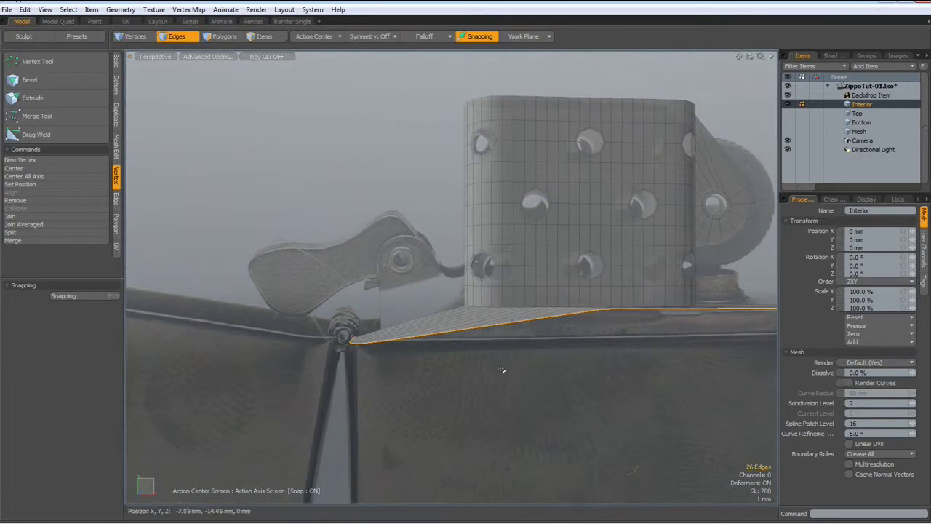
Step: Extend the selected border edges 14.45 mm downward to form the side walls of the insert, and deselect them
{"action": "key", "text": "shift+x"}
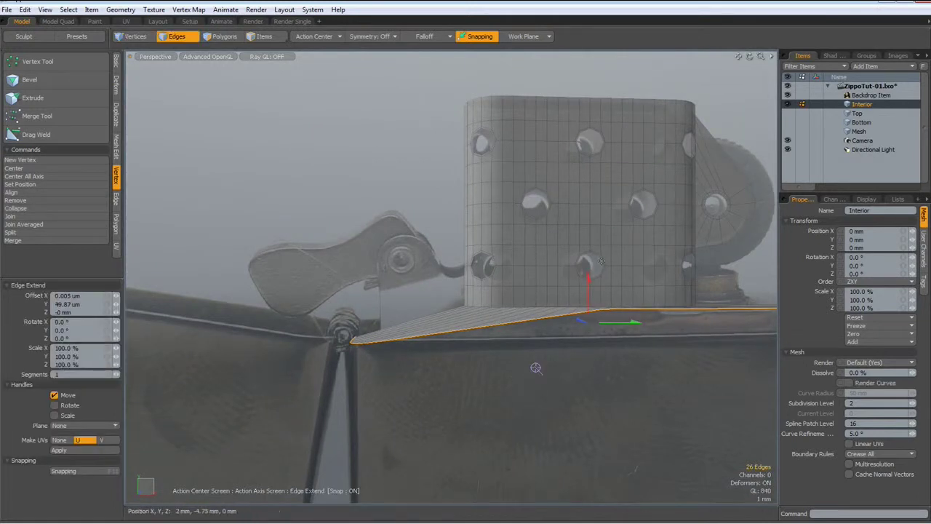
{"action": "left_click_drag", "start_coordinate": [588, 278], "coordinate": [589, 346]}
{"action": "left_click_drag", "start_coordinate": [535, 368], "coordinate": [536, 368]}
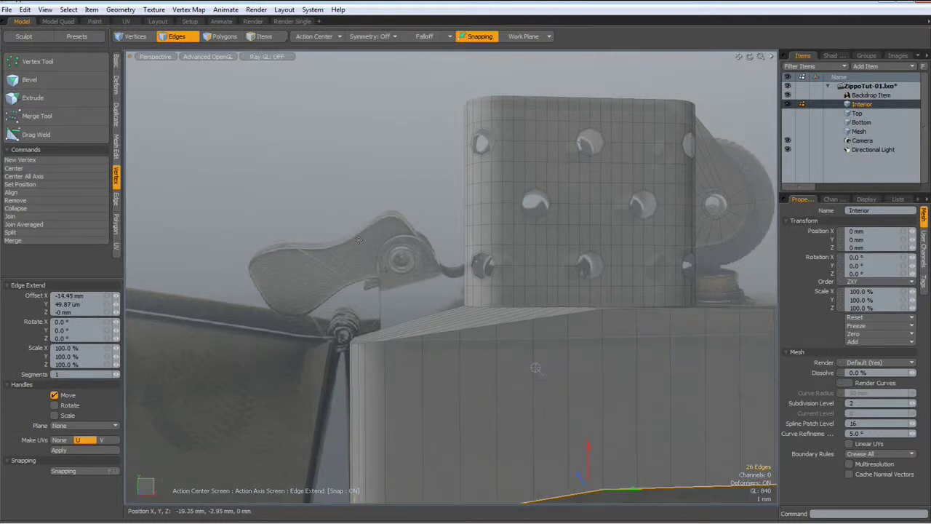
{"action": "scroll", "coordinate": [359, 240], "scroll_direction": "down", "scroll_amount": 5}
{"action": "key", "text": "space"}
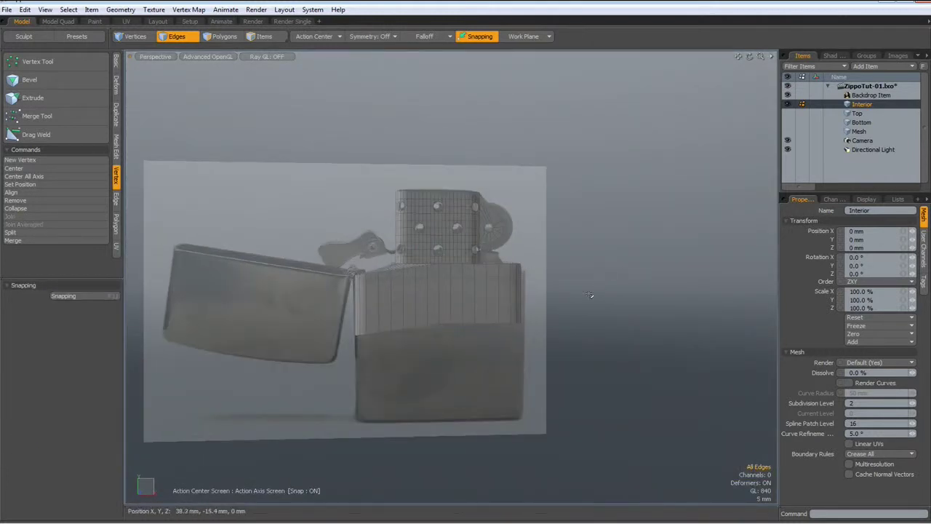
Step: Add an edge loop around the side walls just below the flange rim, at about 3.09% position
{"action": "left_click_drag", "start_coordinate": [556, 305], "coordinate": [496, 352], "text": "alt"}
{"action": "scroll", "coordinate": [464, 275], "scroll_direction": "up", "scroll_amount": 5}
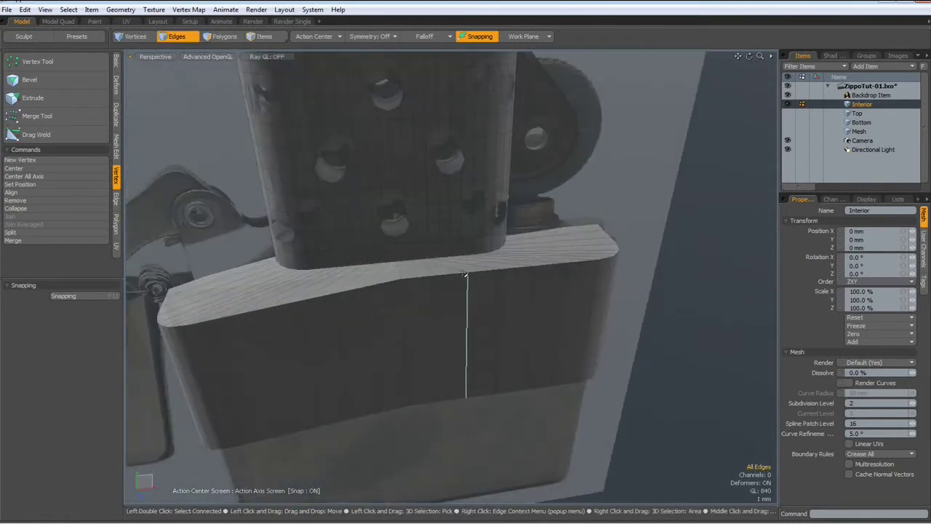
{"action": "left_click_drag", "start_coordinate": [493, 291], "coordinate": [590, 295], "text": "alt"}
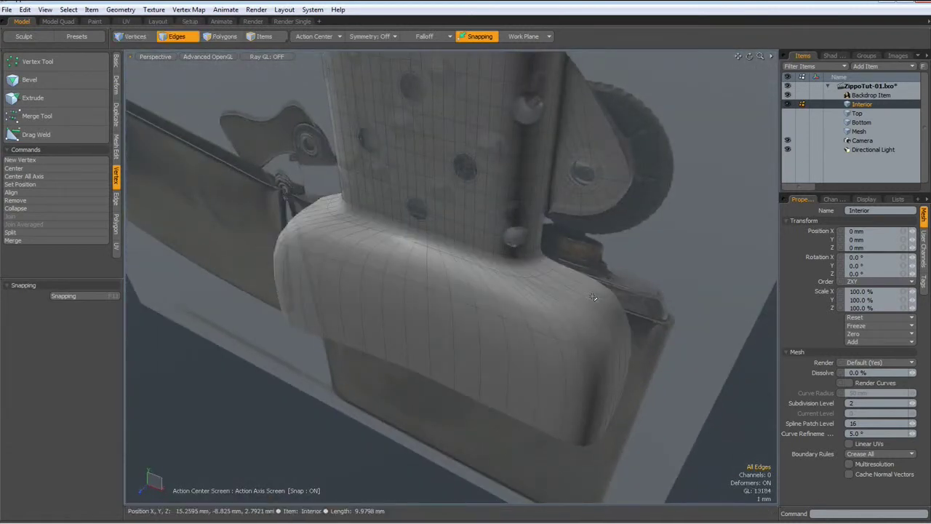
{"action": "key", "text": "Tab"}
{"action": "key", "text": "Tab"}
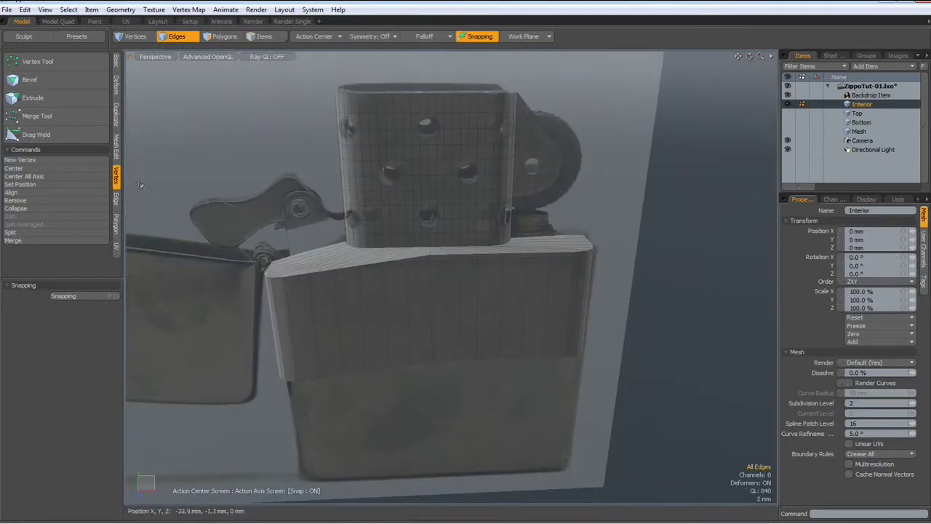
{"action": "left_click", "coordinate": [116, 199]}
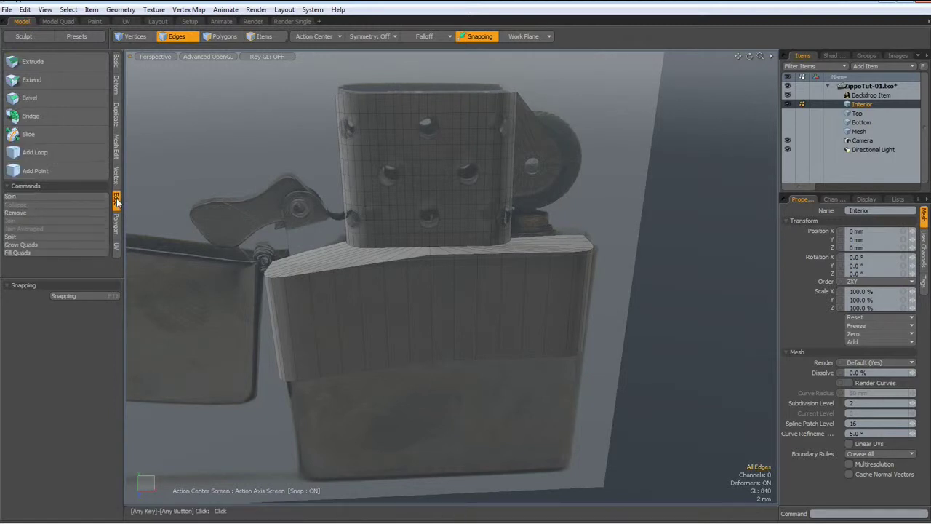
{"action": "left_click", "coordinate": [44, 153]}
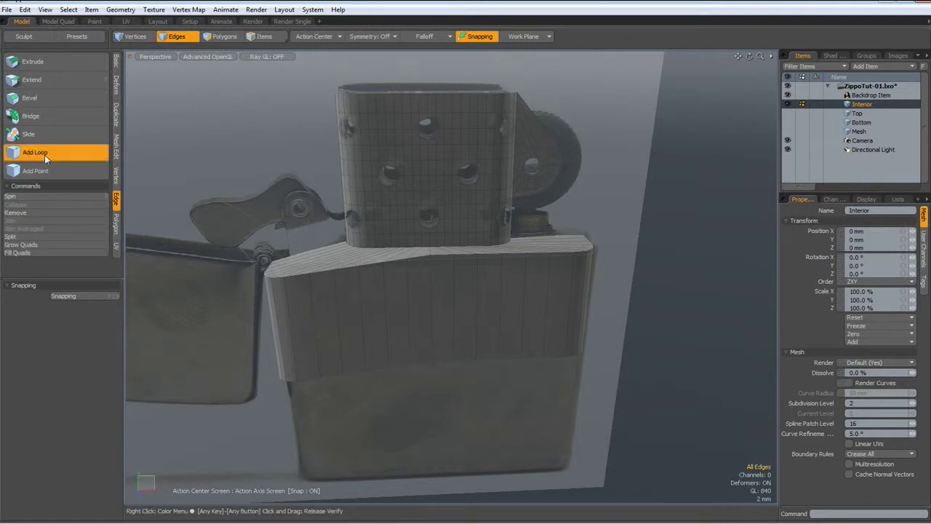
{"action": "left_click", "coordinate": [455, 275]}
{"action": "left_click_drag", "start_coordinate": [455, 275], "coordinate": [454, 258]}
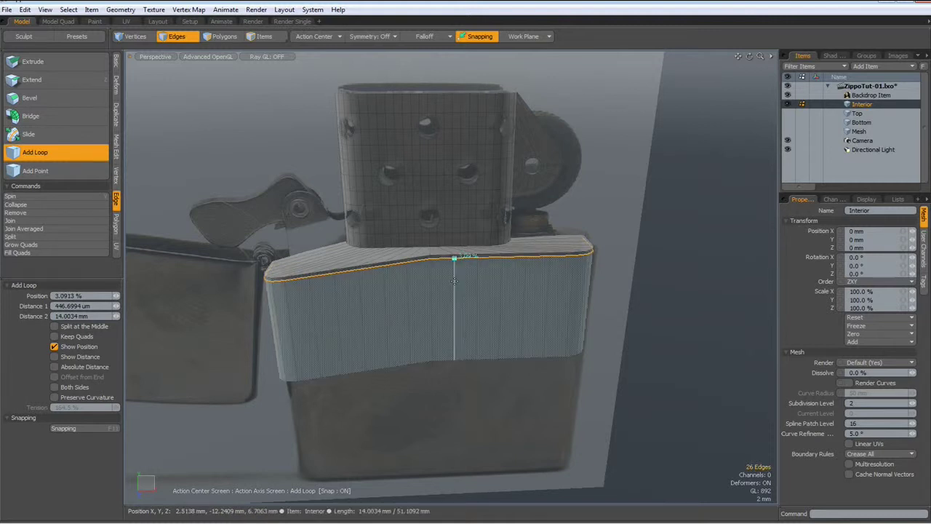
{"action": "key", "text": "space"}
Step: Loop-slice the flange's top surface with two symmetric slices at 5% position
{"action": "left_click_drag", "start_coordinate": [700, 278], "coordinate": [551, 236], "text": "alt"}
{"action": "left_click", "coordinate": [564, 233]}
{"action": "key", "text": "alt+c"}
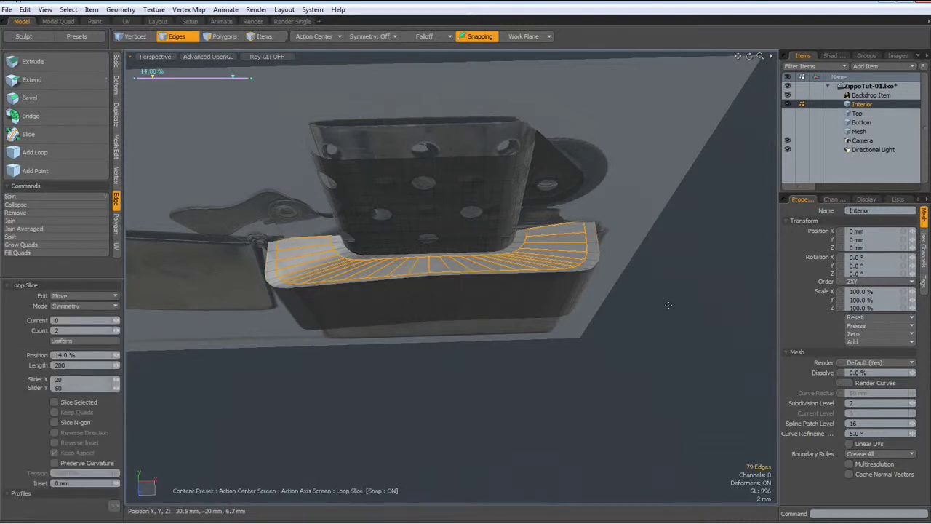
{"action": "left_click_drag", "start_coordinate": [150, 77], "coordinate": [141, 77]}
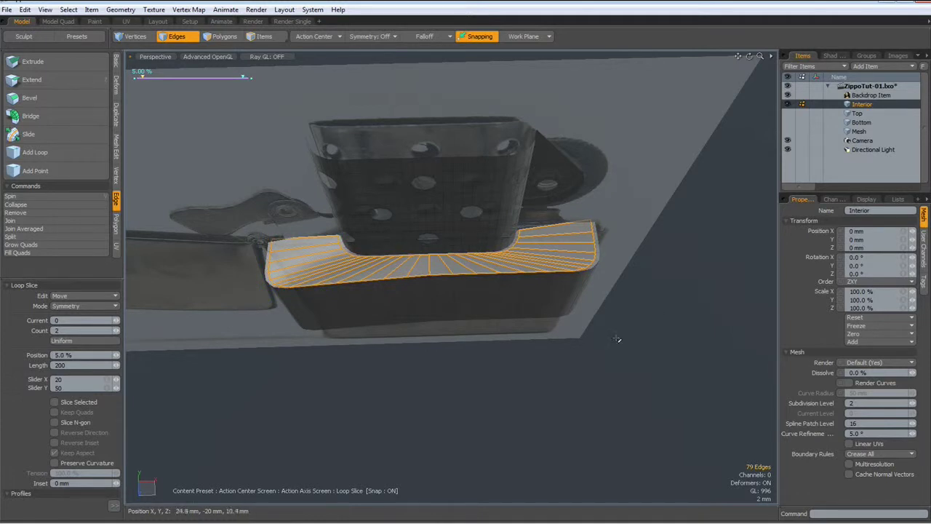
{"action": "key", "text": "space"}
{"action": "left_click", "coordinate": [495, 362]}
Step: Add an edge loop around the chimney's base, just above where it meets the flange
{"action": "left_click_drag", "start_coordinate": [499, 376], "coordinate": [505, 310], "text": "alt"}
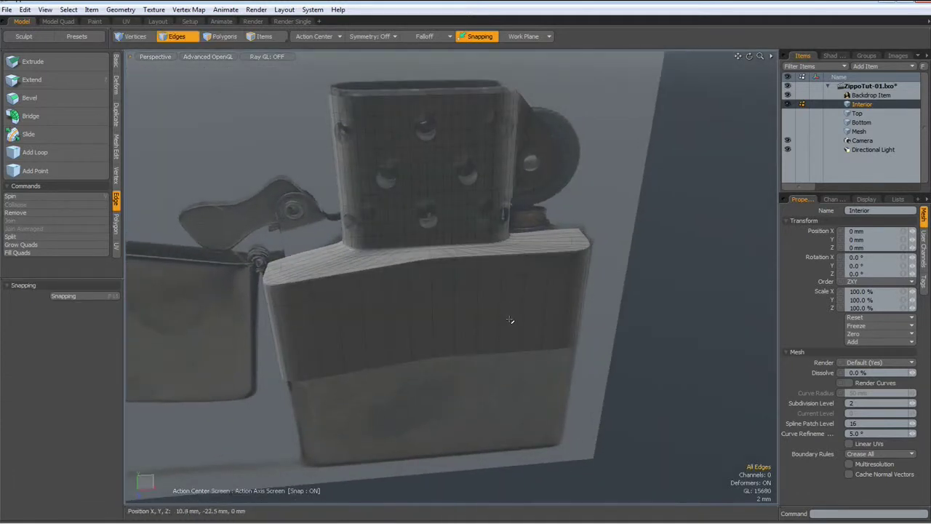
{"action": "left_click_drag", "start_coordinate": [436, 391], "coordinate": [454, 380], "text": "alt"}
{"action": "scroll", "coordinate": [369, 261], "scroll_direction": "up", "scroll_amount": 5}
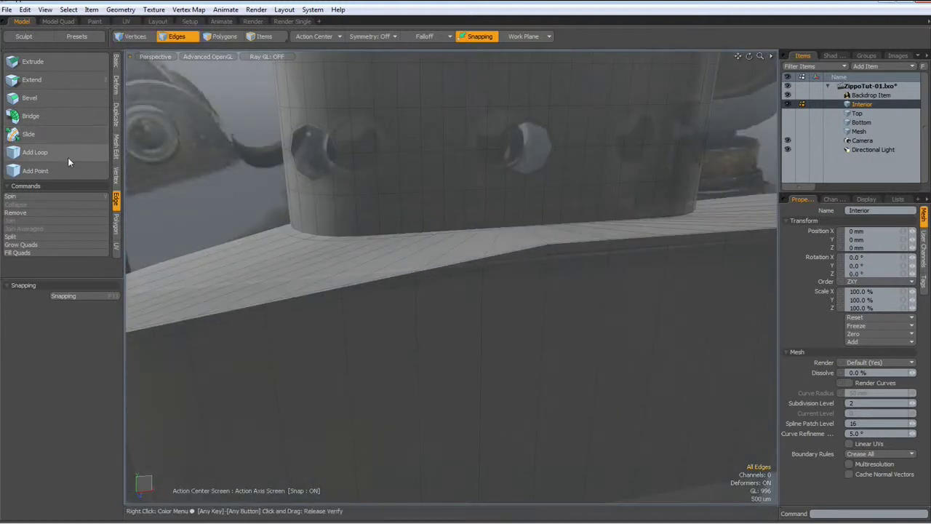
{"action": "left_click", "coordinate": [35, 152]}
{"action": "left_click", "coordinate": [336, 222]}
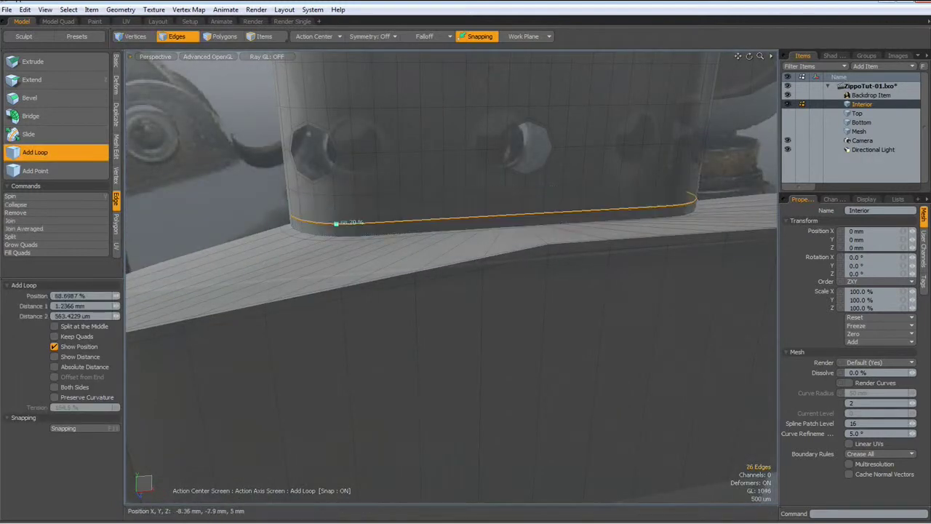
{"action": "left_click_drag", "start_coordinate": [337, 224], "coordinate": [336, 233]}
{"action": "key", "text": "space"}
{"action": "left_click", "coordinate": [179, 188]}
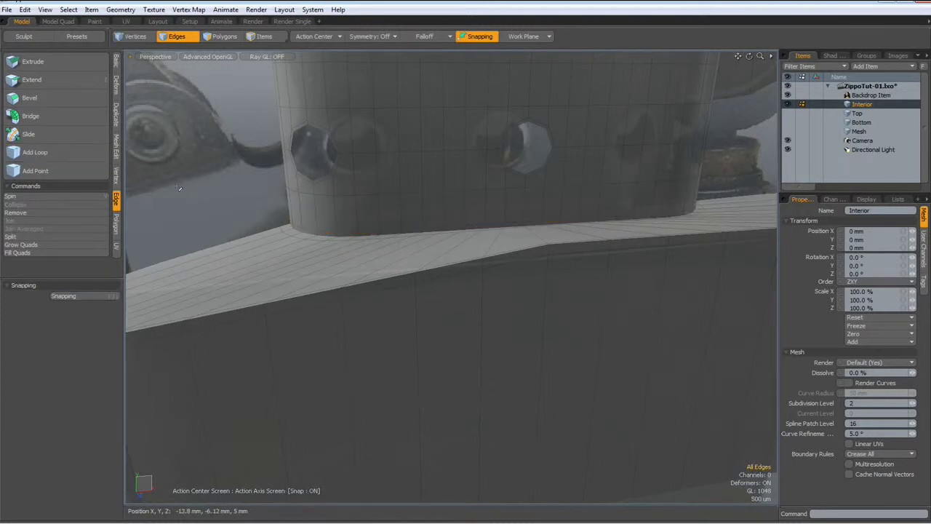
Step: Show the Bottom mesh together with the Interior mesh and compare how the insert fits the case in top view
{"action": "left_click_drag", "start_coordinate": [179, 188], "coordinate": [363, 216], "text": "alt"}
{"action": "scroll", "coordinate": [459, 216], "scroll_direction": "down", "scroll_amount": 5}
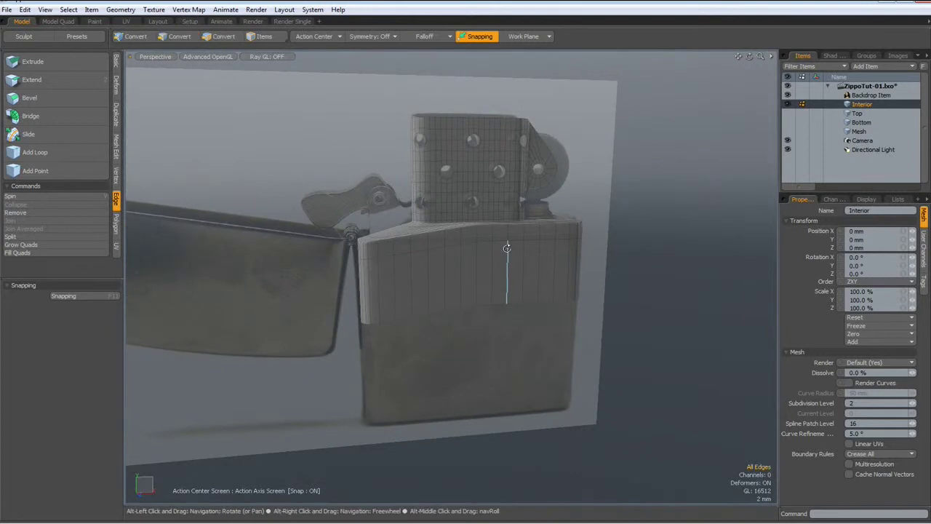
{"action": "left_click_drag", "start_coordinate": [507, 248], "coordinate": [499, 270], "text": "alt"}
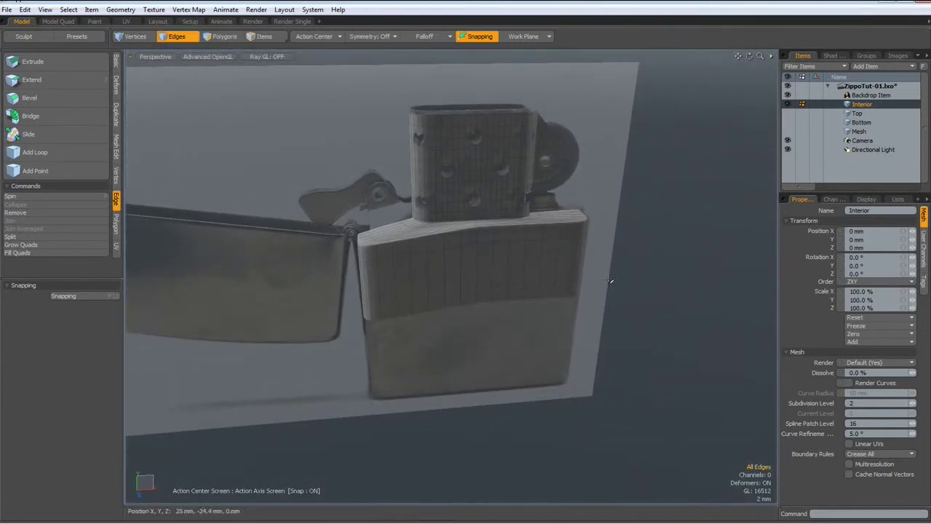
{"action": "left_click", "coordinate": [846, 124], "text": "ctrl"}
{"action": "left_click_drag", "start_coordinate": [509, 291], "coordinate": [483, 360], "text": "alt"}
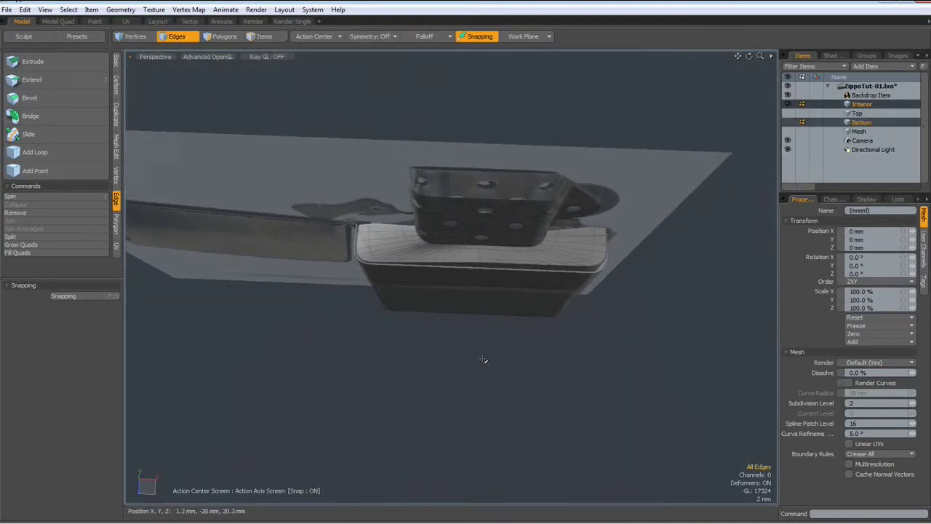
{"action": "key", "text": "KP_1"}
{"action": "scroll", "coordinate": [575, 266], "scroll_direction": "up", "scroll_amount": 4}
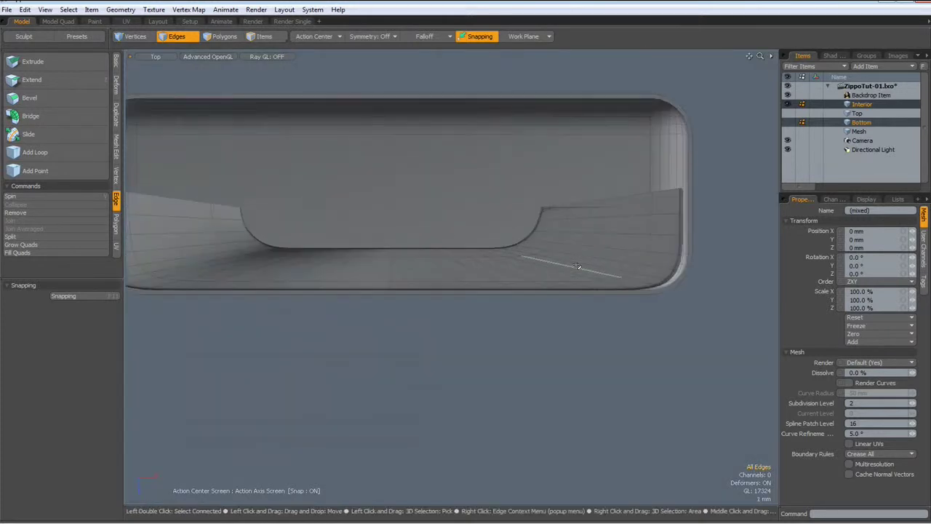
{"action": "scroll", "coordinate": [522, 281], "scroll_direction": "down", "scroll_amount": 3}
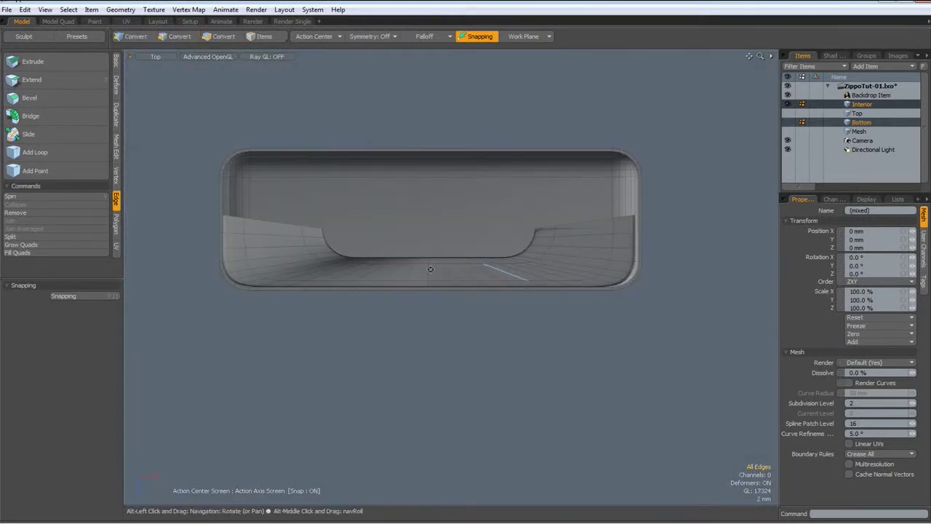
{"action": "left_click_drag", "start_coordinate": [430, 270], "coordinate": [476, 271], "text": "alt"}
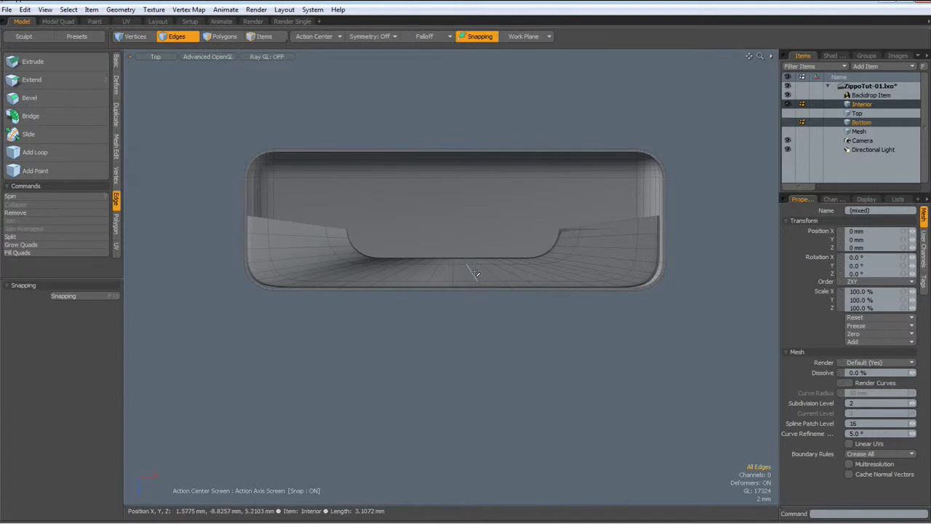
Step: Select all connected polygons of the insert, move them 100 um along X within the case, and deselect them
{"action": "key", "text": "3"}
{"action": "double_click", "coordinate": [494, 272]}
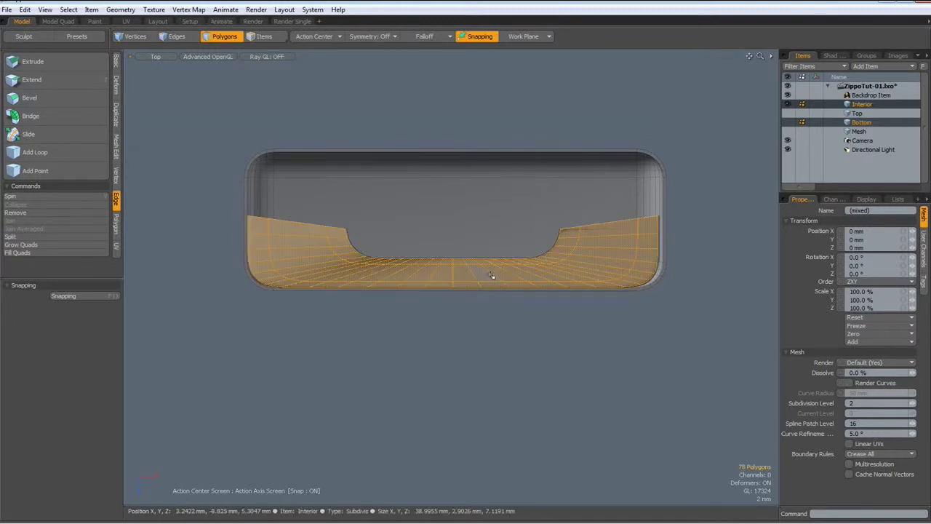
{"action": "key", "text": "shift+d"}
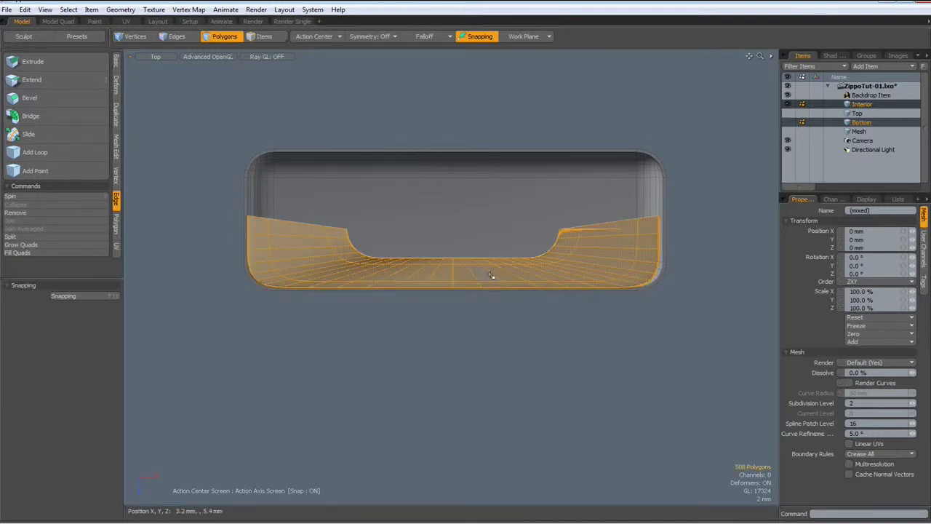
{"action": "key", "text": "w"}
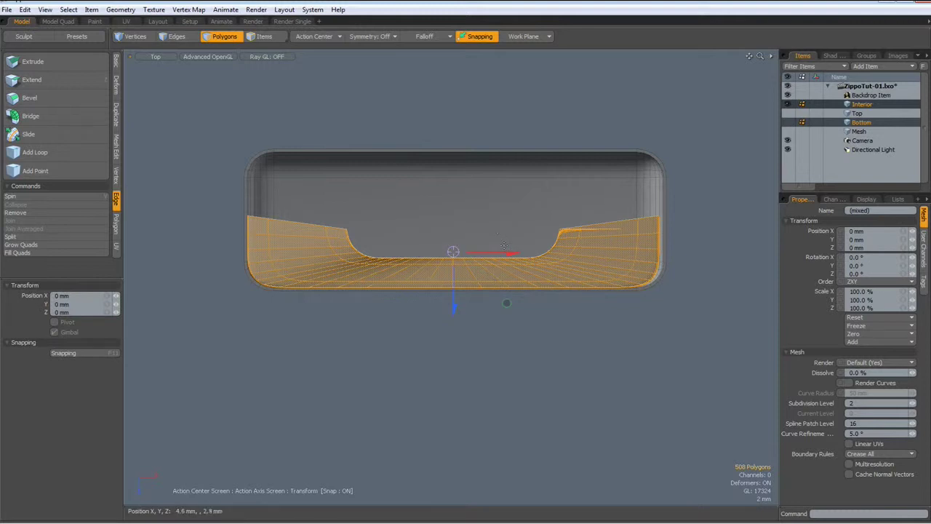
{"action": "left_click_drag", "start_coordinate": [507, 302], "coordinate": [507, 303]}
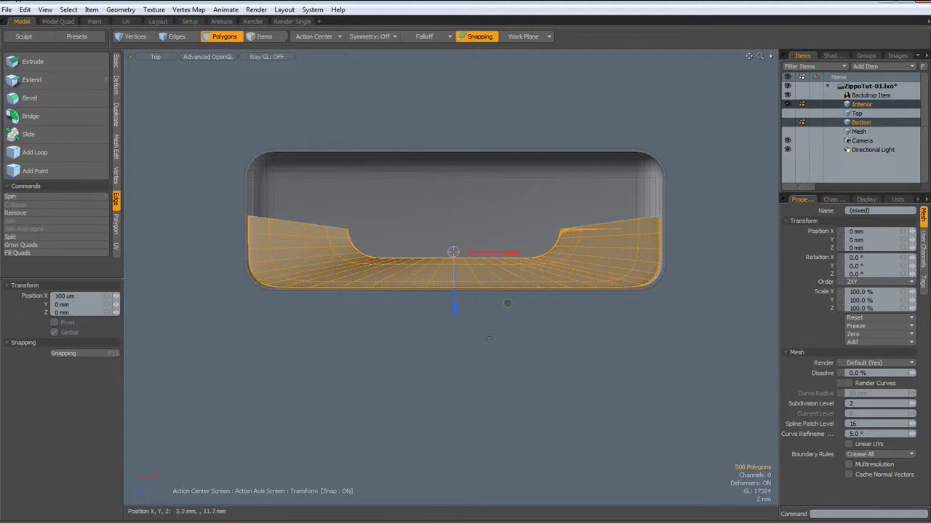
{"action": "key", "text": "ctrl+space"}
{"action": "left_click", "coordinate": [507, 324]}
{"action": "left_click_drag", "start_coordinate": [507, 324], "coordinate": [497, 277], "text": "alt"}
{"action": "key", "text": "q"}
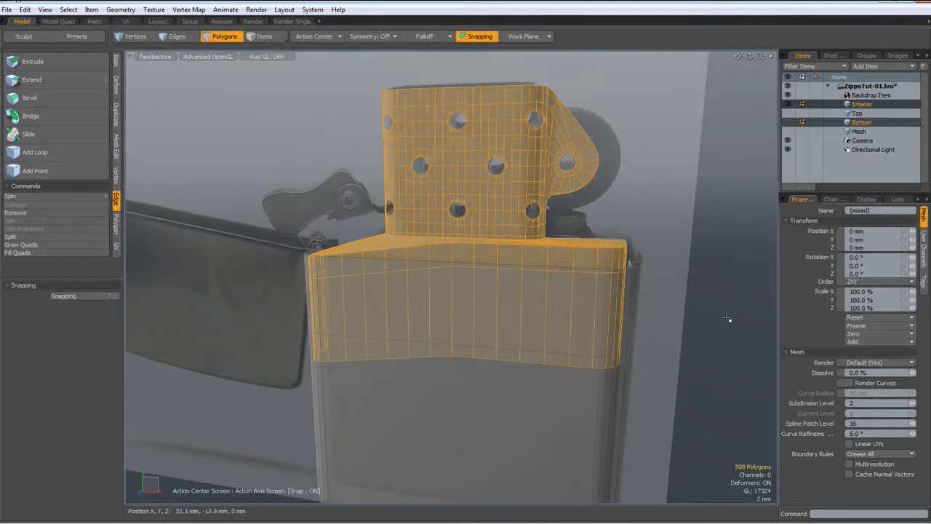
{"action": "left_click", "coordinate": [725, 322]}
Step: Hide the backdrop image and the Bottom case so that only the Interior mesh is displayed
{"action": "left_click_drag", "start_coordinate": [708, 331], "coordinate": [854, 373], "text": "alt"}
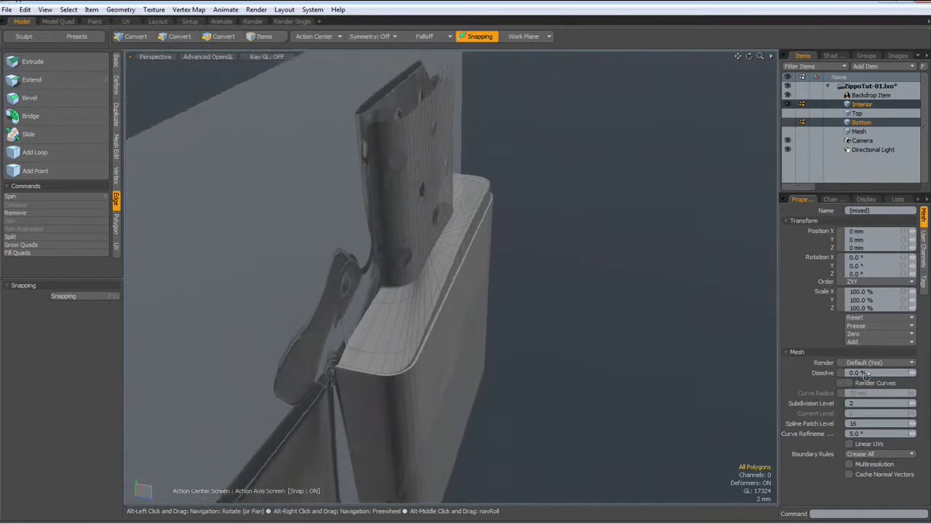
{"action": "key", "text": "3"}
{"action": "scroll", "coordinate": [360, 322], "scroll_direction": "up", "scroll_amount": 5}
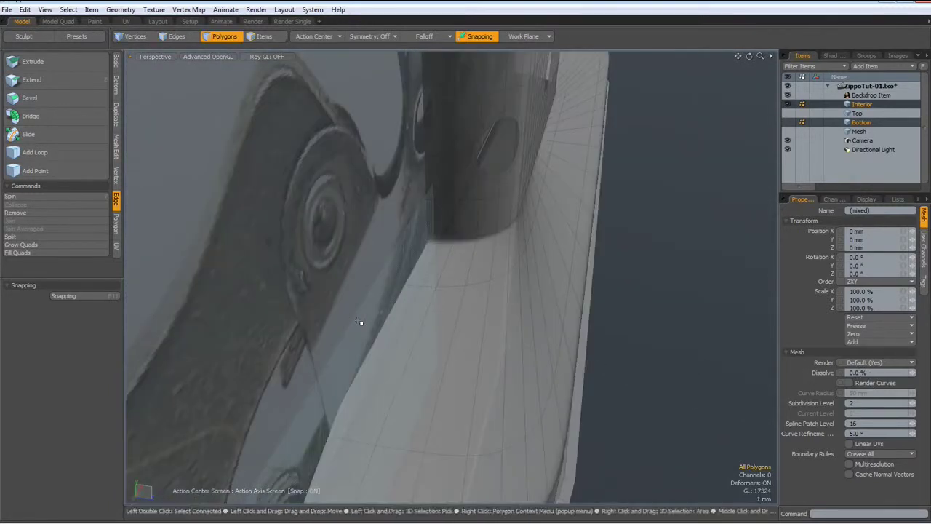
{"action": "left_click_drag", "start_coordinate": [360, 322], "coordinate": [197, 335], "text": "alt"}
{"action": "left_click", "coordinate": [870, 95]}
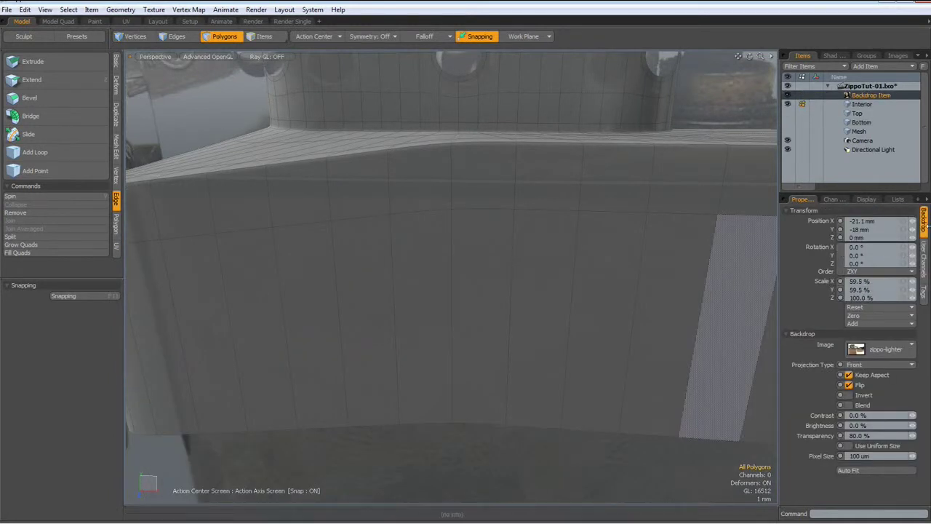
{"action": "left_click", "coordinate": [787, 95]}
{"action": "key", "text": "a"}
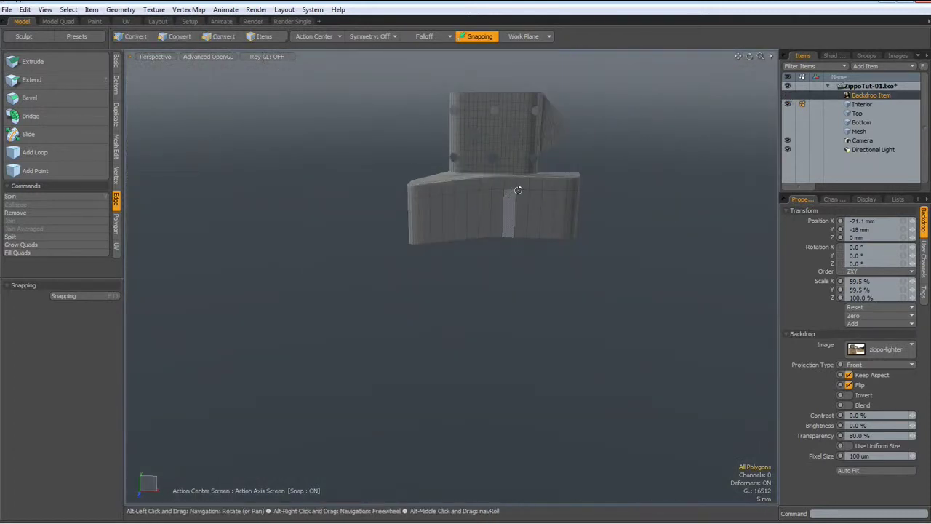
Step: Display the work plane grid in top view and turn off subdivision smoothing on the Interior mesh
{"action": "left_click_drag", "start_coordinate": [500, 191], "coordinate": [531, 327], "text": "alt"}
{"action": "scroll", "coordinate": [470, 264], "scroll_direction": "up", "scroll_amount": 4}
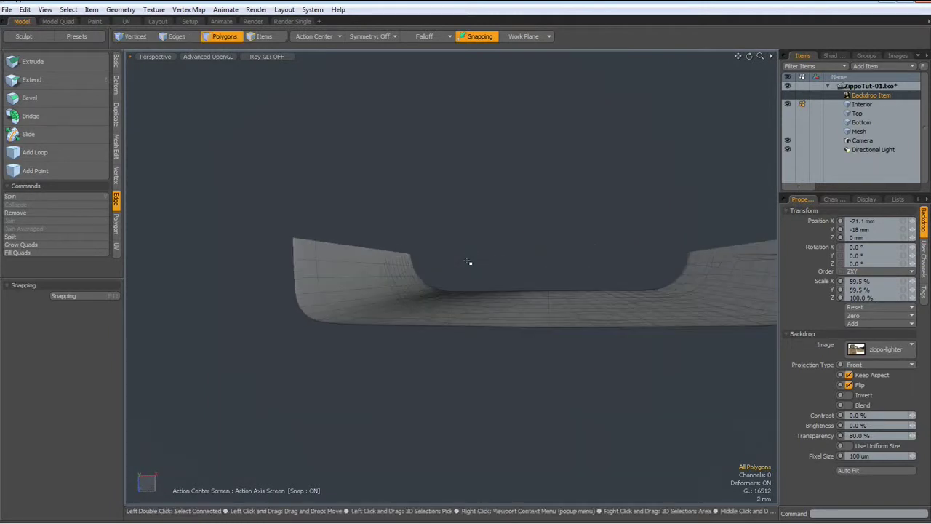
{"action": "scroll", "coordinate": [470, 264], "scroll_direction": "down", "scroll_amount": 2}
{"action": "left_click_drag", "start_coordinate": [478, 270], "coordinate": [524, 264], "text": "alt"}
{"action": "key", "text": "ctrl+Up"}
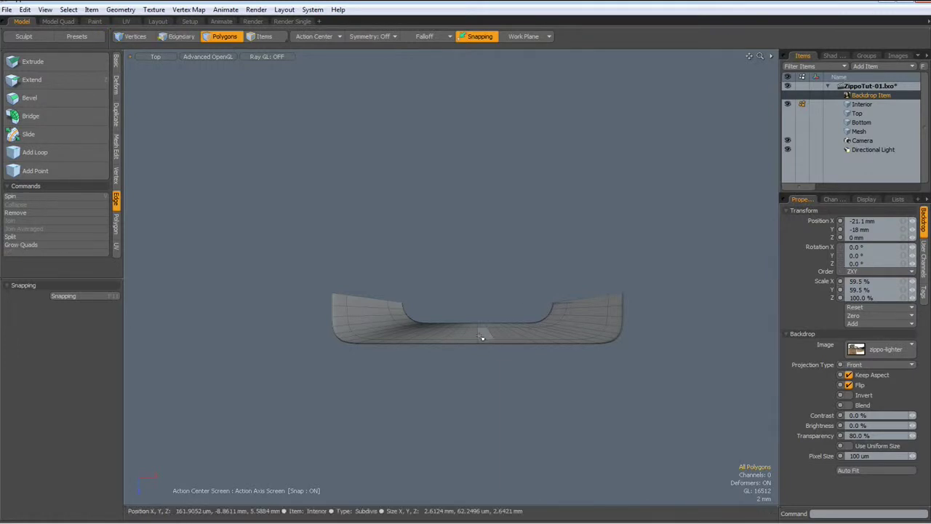
{"action": "key", "text": "ctrl+2"}
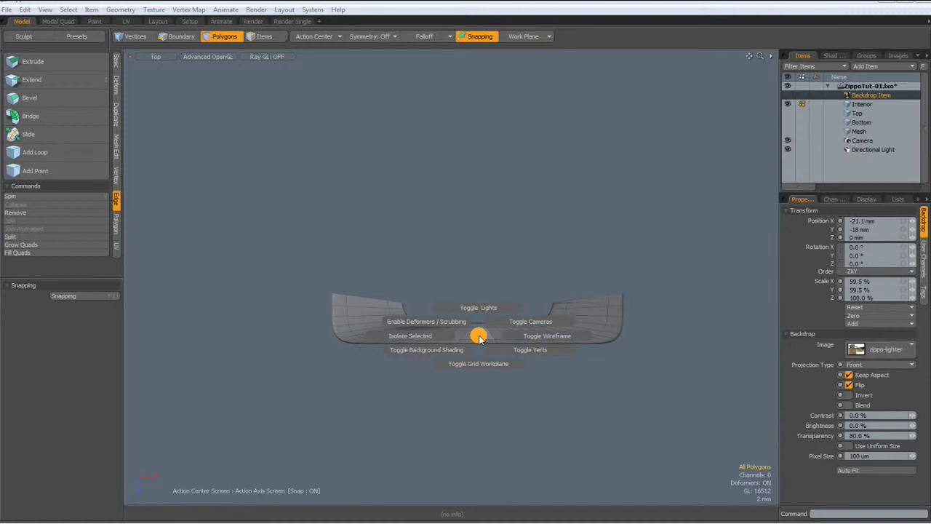
{"action": "left_click", "coordinate": [480, 364]}
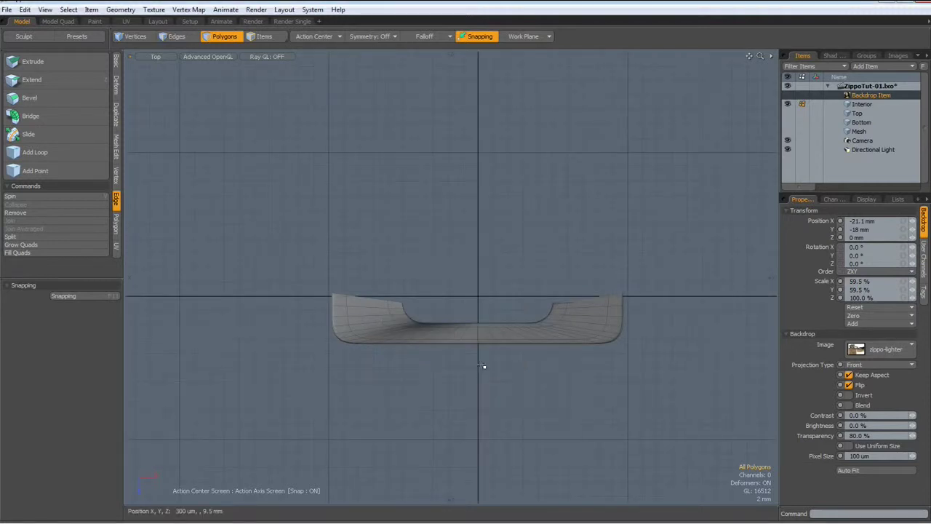
{"action": "key", "text": "Tab"}
Step: Select the outermost open-border edges at both ends of the insert and move them together 1.2 mm along Z, level with the chimney's sides
{"action": "mouse_move", "coordinate": [482, 364]}
{"action": "left_mouse_down", "text": "ctrl+alt"}
{"action": "mouse_move", "coordinate": [638, 401]}
{"action": "mouse_move", "coordinate": [493, 378]}
{"action": "left_mouse_up", "text": "ctrl+alt"}
{"action": "key", "text": "1"}
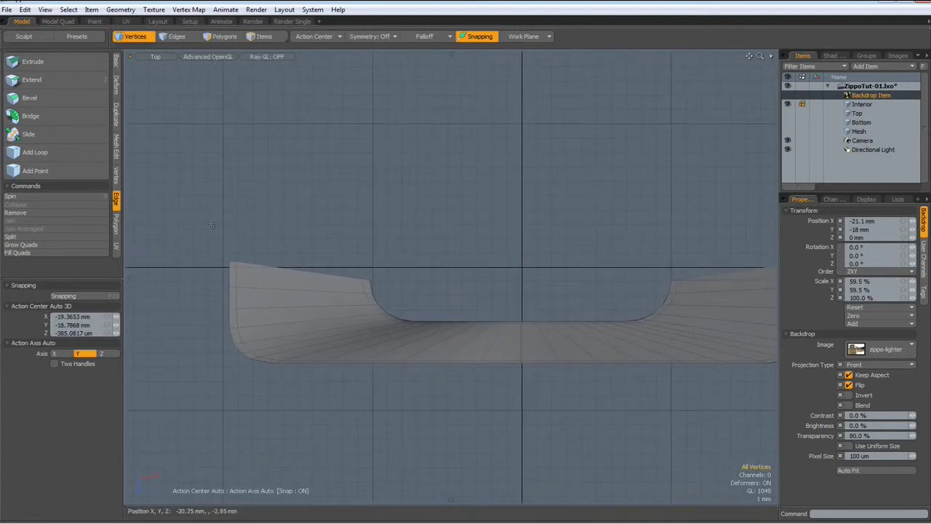
{"action": "scroll", "coordinate": [234, 278], "scroll_direction": "up", "scroll_amount": 2}
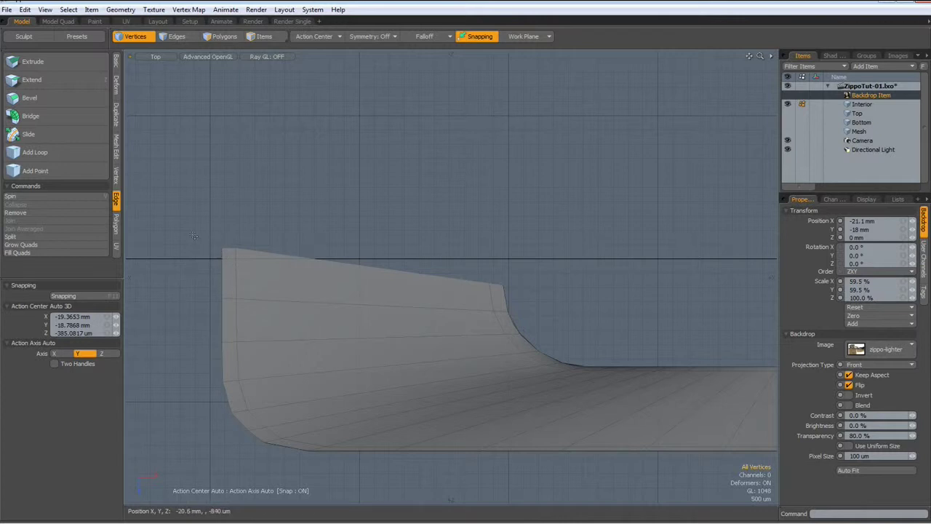
{"action": "key", "text": "2"}
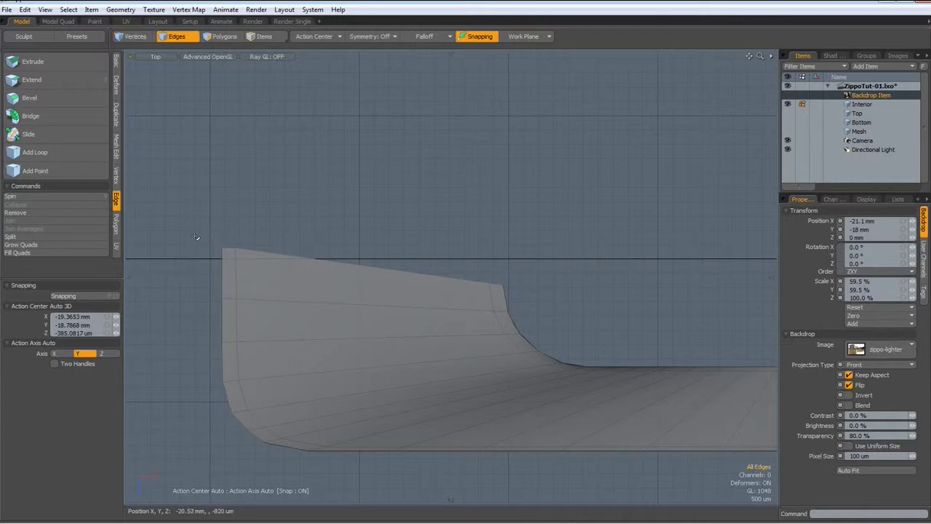
{"action": "right_click_drag", "start_coordinate": [204, 244], "coordinate": [393, 264]}
{"action": "key", "text": "w"}
{"action": "mouse_move", "coordinate": [229, 305]}
{"action": "left_mouse_down"}
{"action": "mouse_move", "coordinate": [229, 327]}
{"action": "mouse_move", "coordinate": [230, 303]}
{"action": "left_mouse_up"}
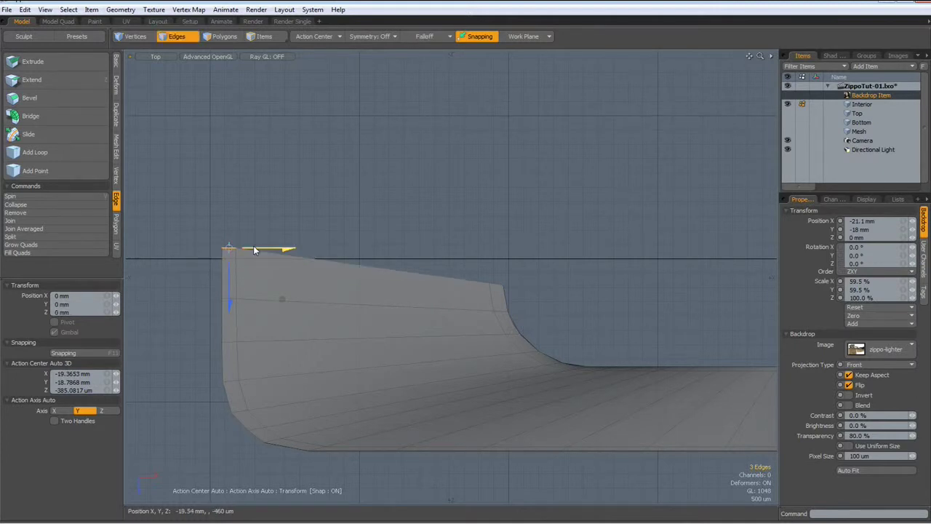
{"action": "scroll", "coordinate": [253, 245], "scroll_direction": "down", "scroll_amount": 5}
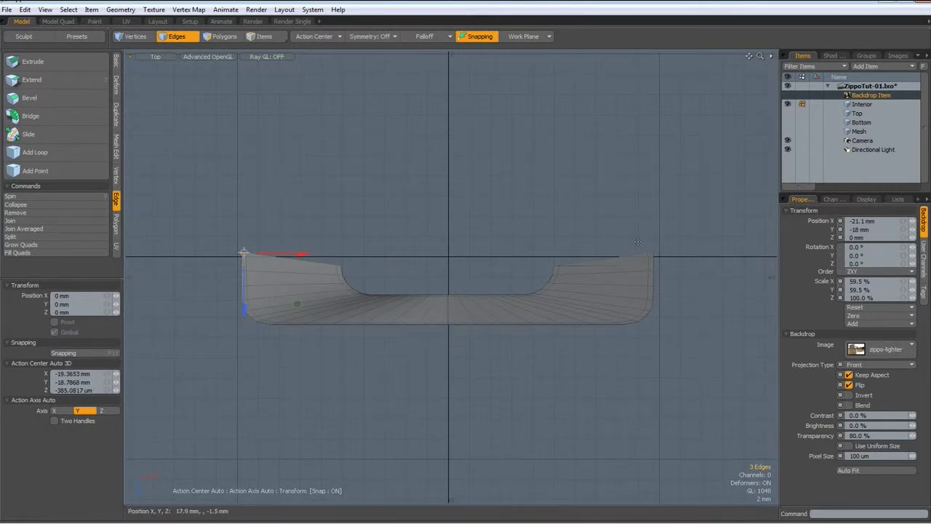
{"action": "key", "text": "space"}
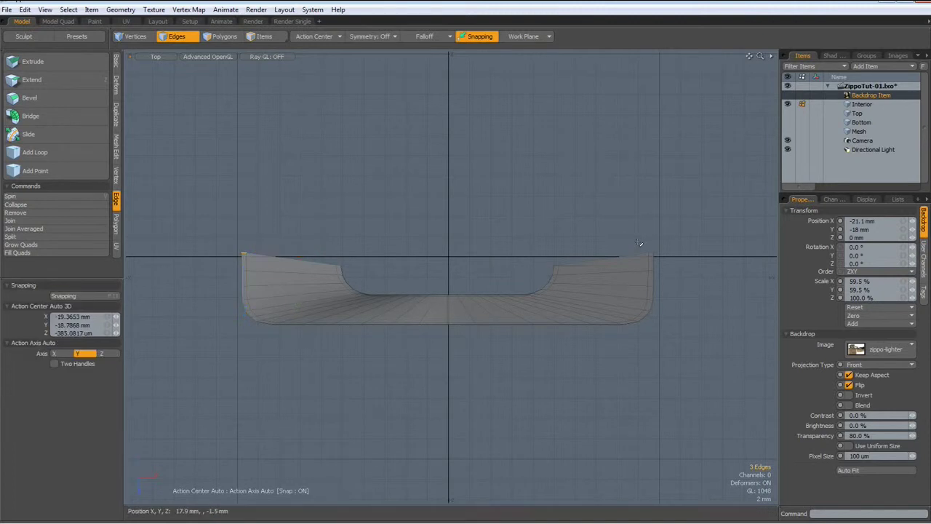
{"action": "right_click_drag", "start_coordinate": [637, 242], "coordinate": [659, 261], "text": "shift"}
{"action": "left_click_drag", "start_coordinate": [666, 265], "coordinate": [662, 263]}
{"action": "key", "text": "2"}
{"action": "key", "text": "w"}
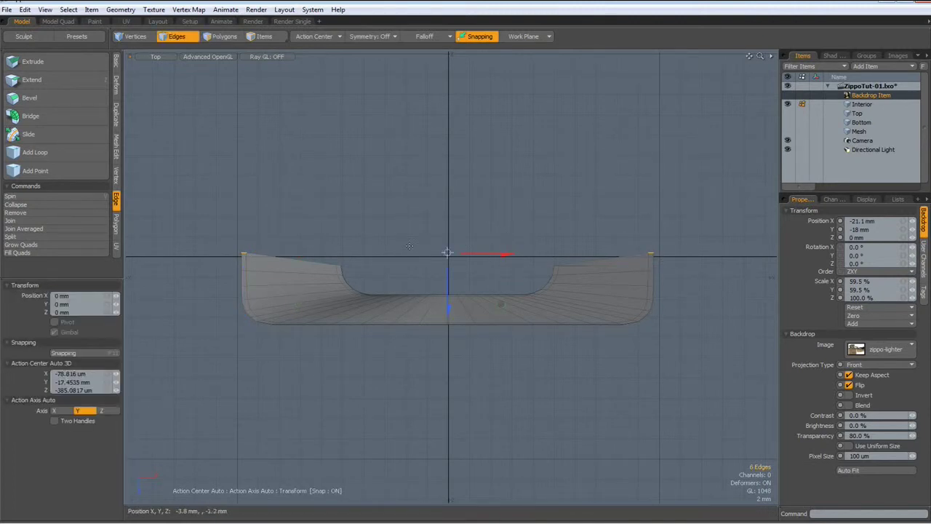
{"action": "left_click_drag", "start_coordinate": [448, 312], "coordinate": [447, 325]}
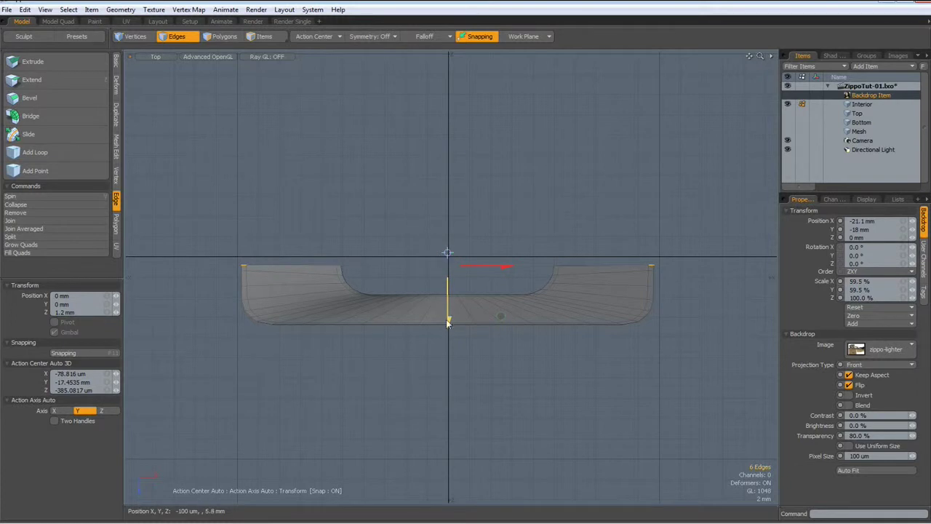
{"action": "key", "text": "q"}
Step: Select all edges along the insert's open border on both sides, scale them along Z to straighten the border, and deselect them
{"action": "right_click_drag", "start_coordinate": [210, 212], "coordinate": [685, 272]}
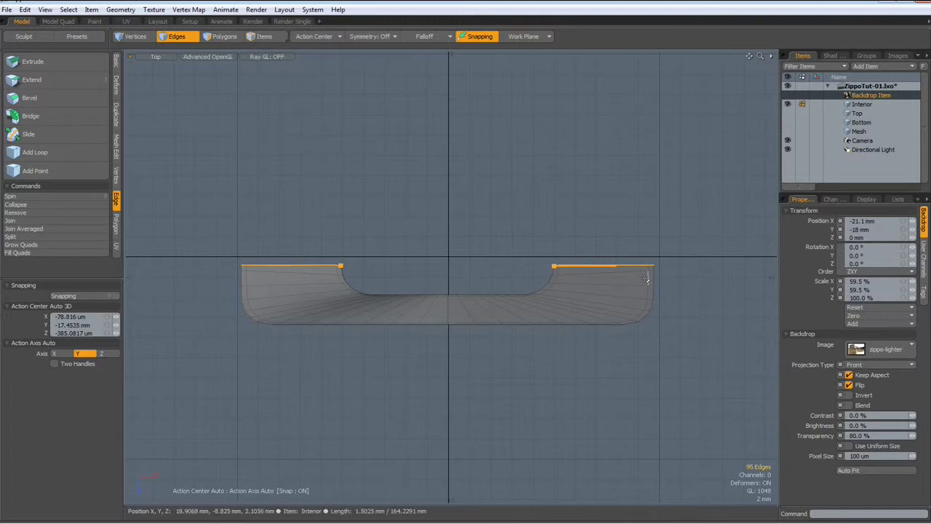
{"action": "key", "text": "r"}
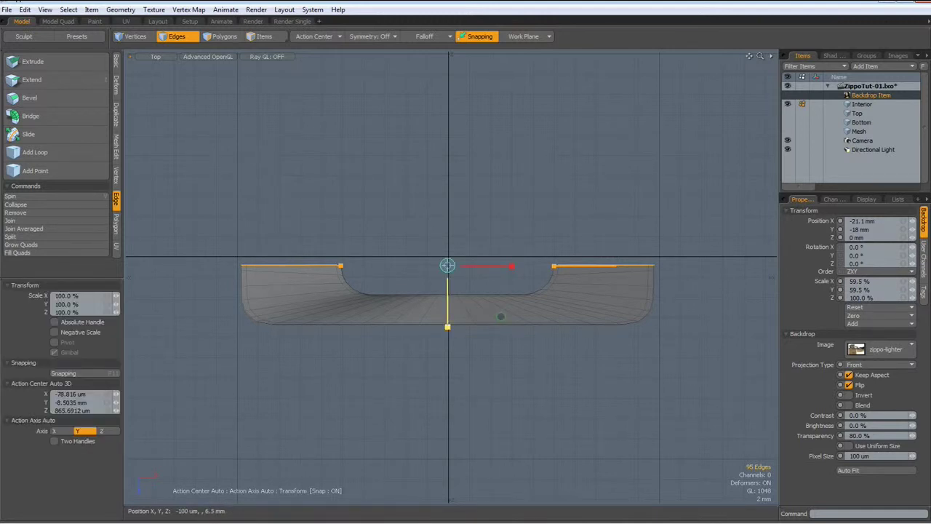
{"action": "key", "text": "space"}
{"action": "left_click", "coordinate": [494, 271]}
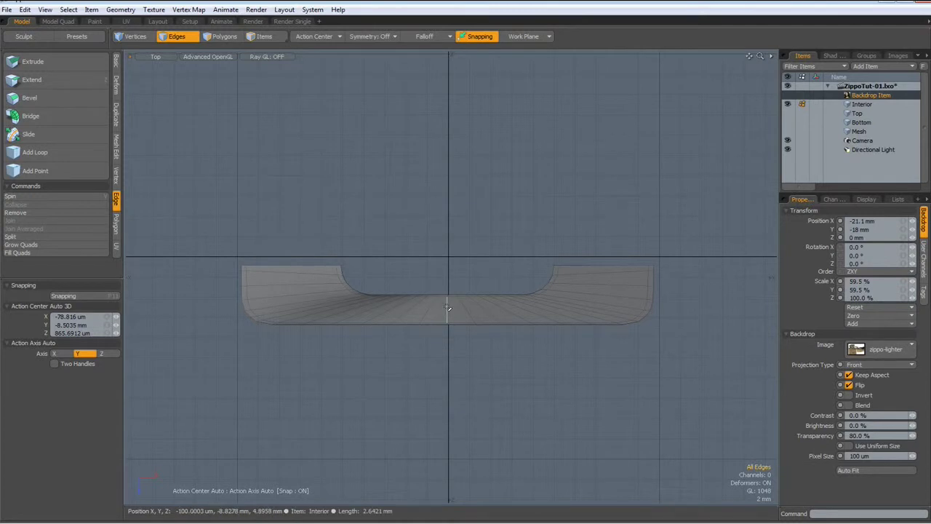
{"action": "key", "text": "ctrl+space"}
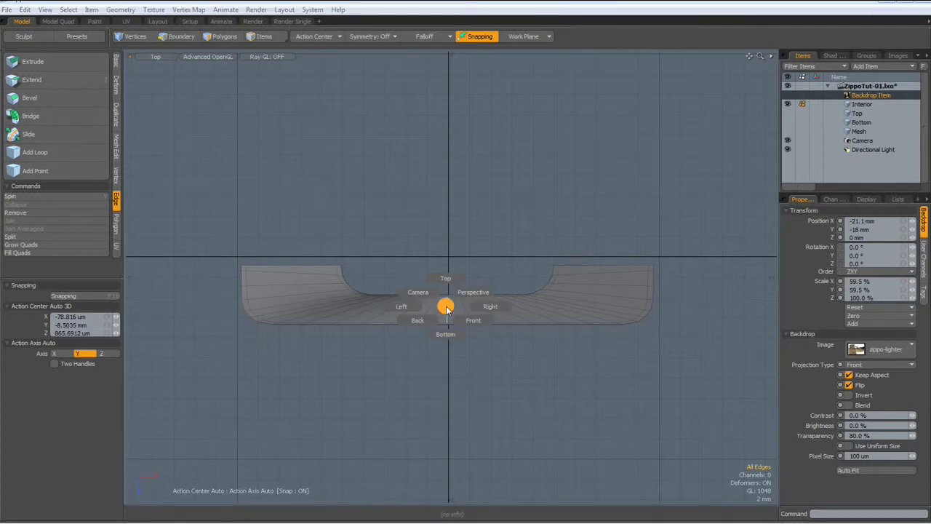
Step: Return to the perspective view, hide the work plane grid, and inspect the straightened insert from the side
{"action": "left_click", "coordinate": [505, 222]}
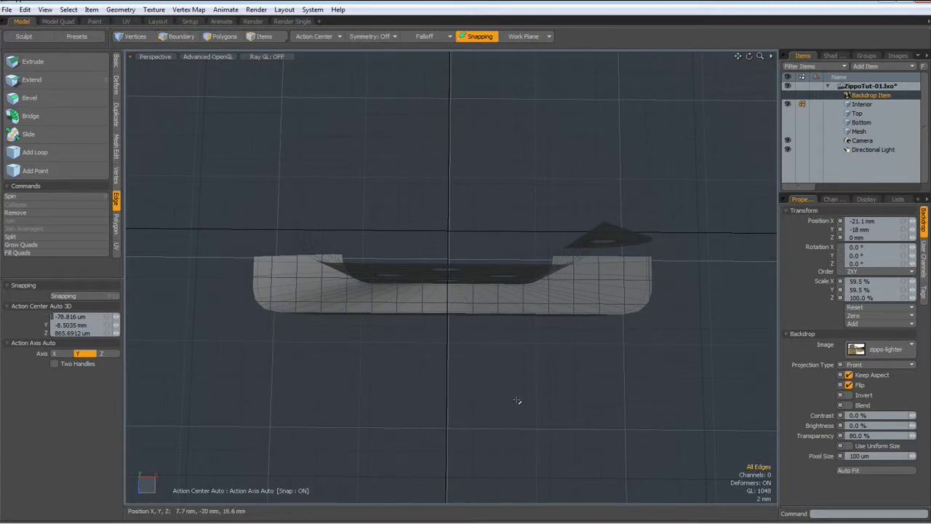
{"action": "key", "text": "ctrl+alt+space"}
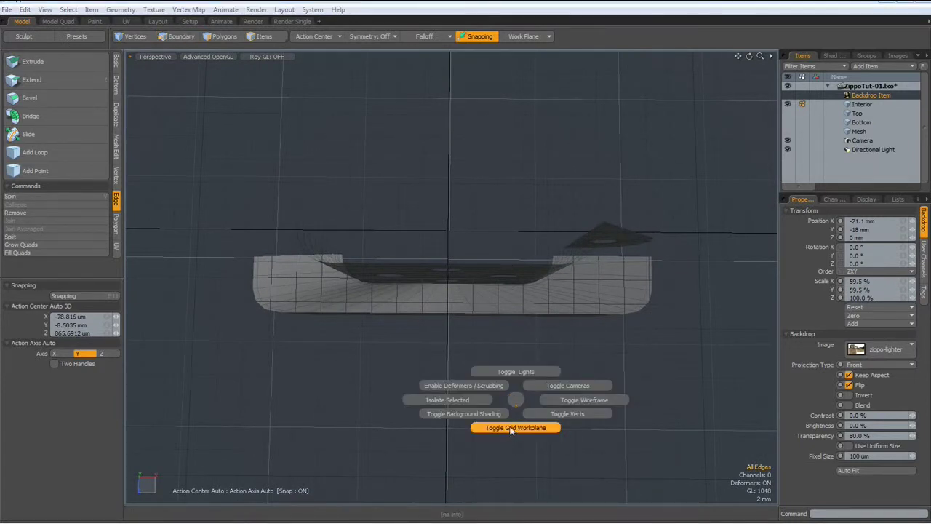
{"action": "left_click", "coordinate": [512, 428]}
{"action": "left_click_drag", "start_coordinate": [545, 400], "coordinate": [487, 386], "text": "alt"}
{"action": "scroll", "coordinate": [487, 388], "scroll_direction": "down", "scroll_amount": 3}
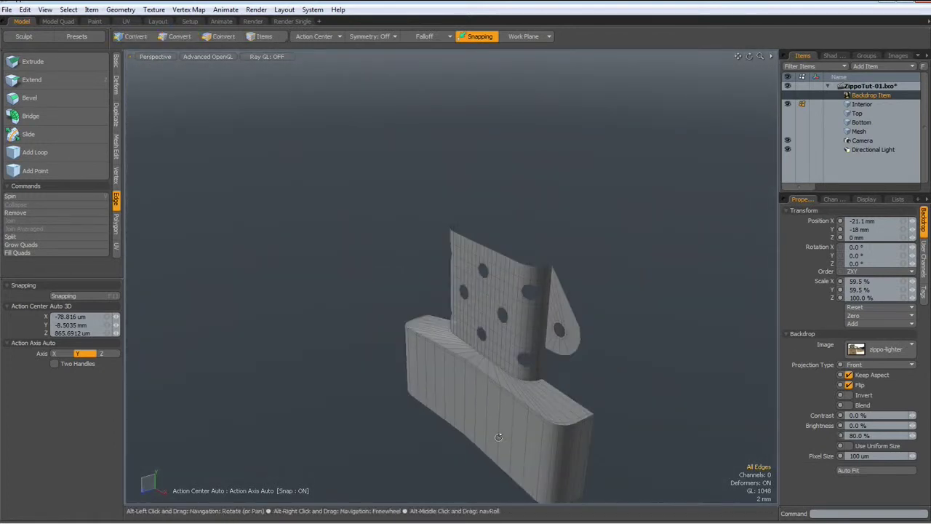
{"action": "left_click_drag", "start_coordinate": [522, 439], "coordinate": [411, 368], "text": "alt"}
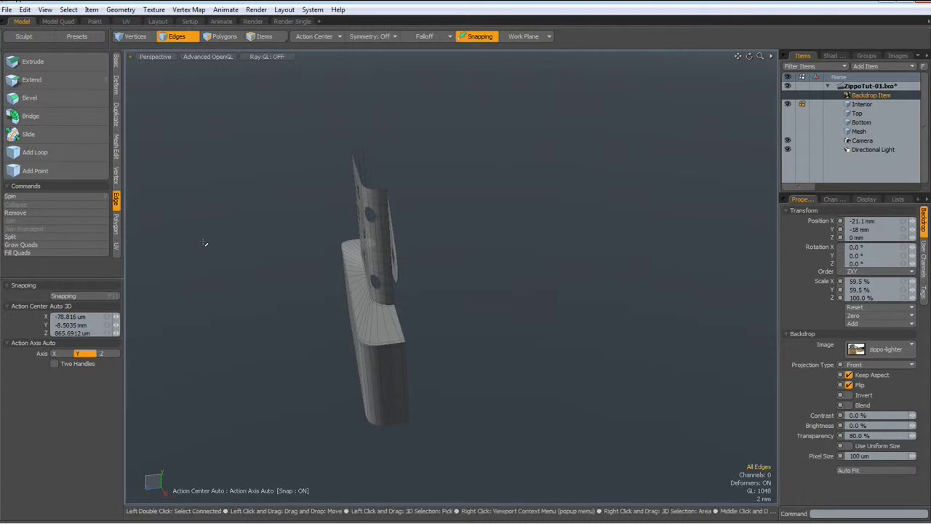
Step: Mirror the Interior mesh across the Z axis from the top view to create the insert's other half
{"action": "key", "text": "KP_1"}
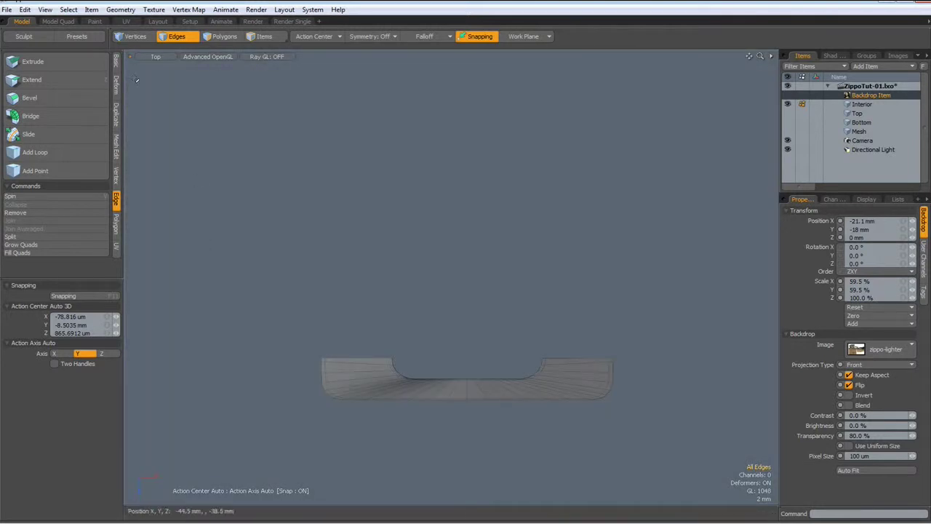
{"action": "left_click", "coordinate": [117, 117]}
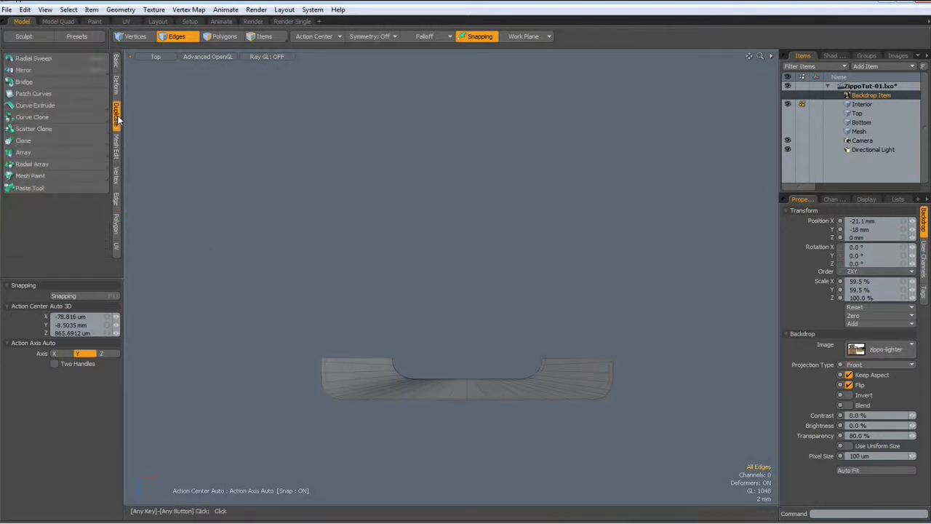
{"action": "left_click", "coordinate": [35, 70]}
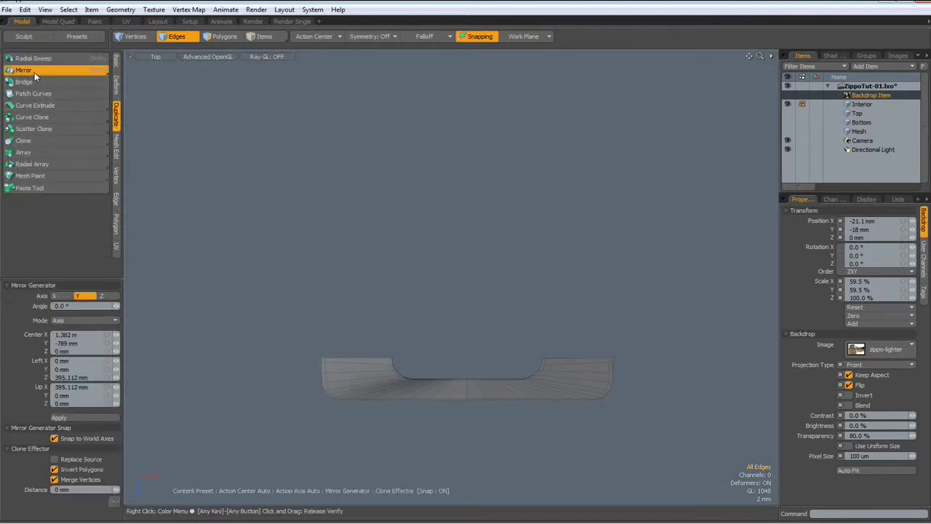
{"action": "left_click", "coordinate": [102, 295]}
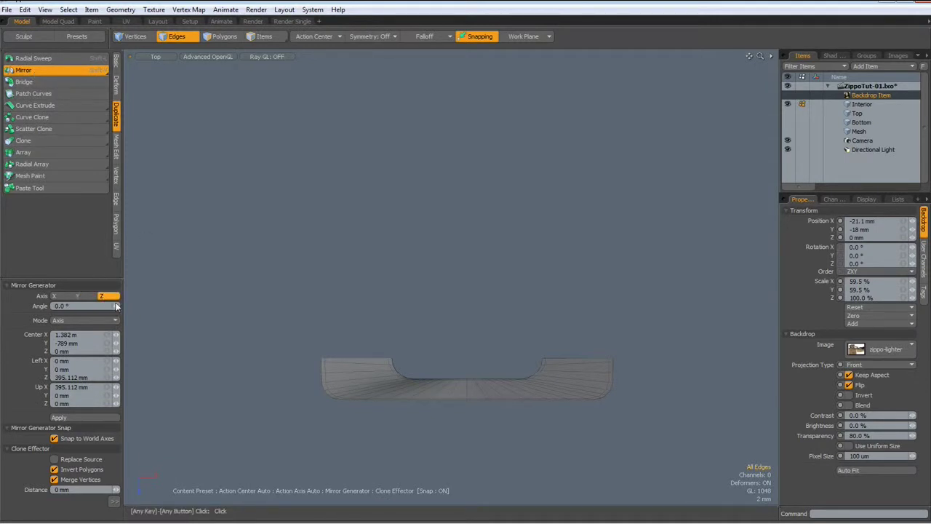
{"action": "left_click", "coordinate": [58, 417]}
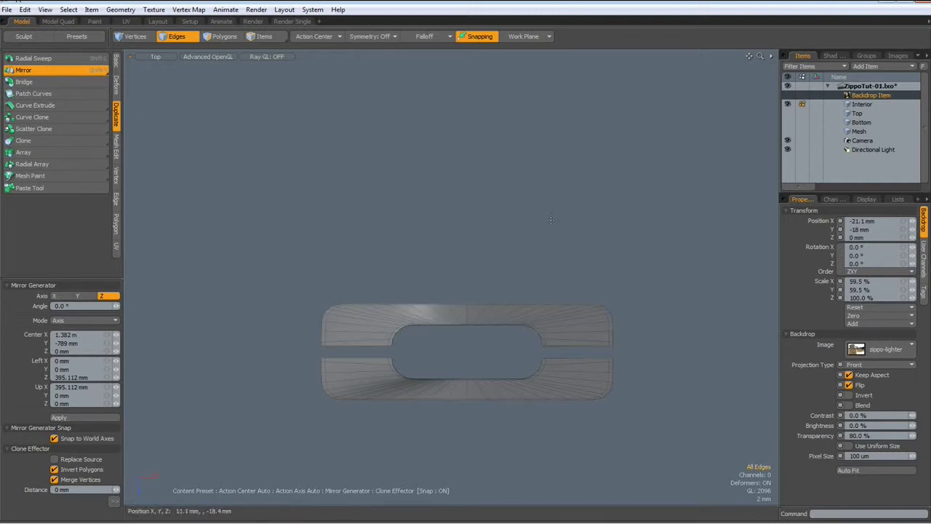
Step: Make the Bottom case and Interior mesh active together in perspective view and examine how the mirrored insert sits in the case
{"action": "left_click", "coordinate": [858, 122], "text": "ctrl"}
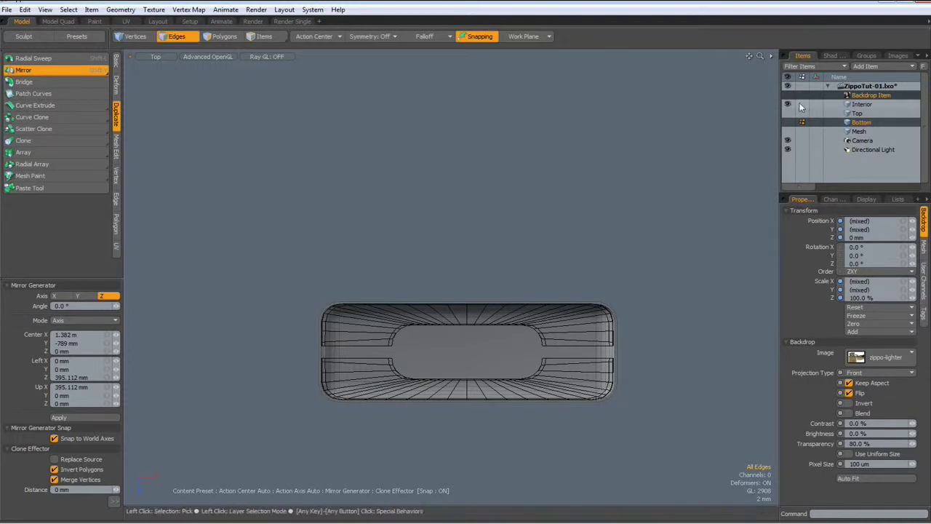
{"action": "key", "text": "ctrl+space"}
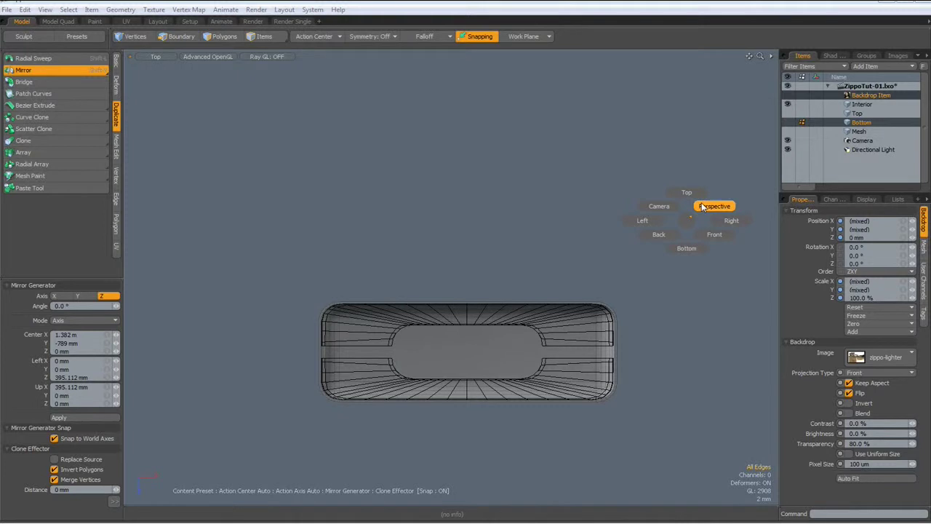
{"action": "left_click", "coordinate": [703, 207]}
{"action": "left_click_drag", "start_coordinate": [455, 380], "coordinate": [521, 370], "text": "alt"}
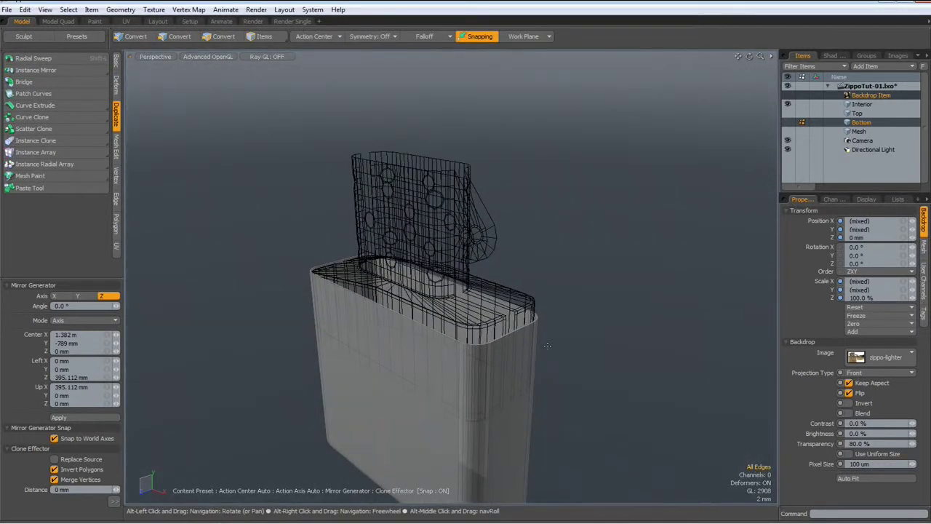
{"action": "left_click", "coordinate": [862, 106], "text": "ctrl"}
{"action": "left_click_drag", "start_coordinate": [451, 349], "coordinate": [495, 401], "text": "alt"}
{"action": "scroll", "coordinate": [462, 361], "scroll_direction": "up", "scroll_amount": 3}
{"action": "left_click_drag", "start_coordinate": [460, 361], "coordinate": [264, 354], "text": "alt"}
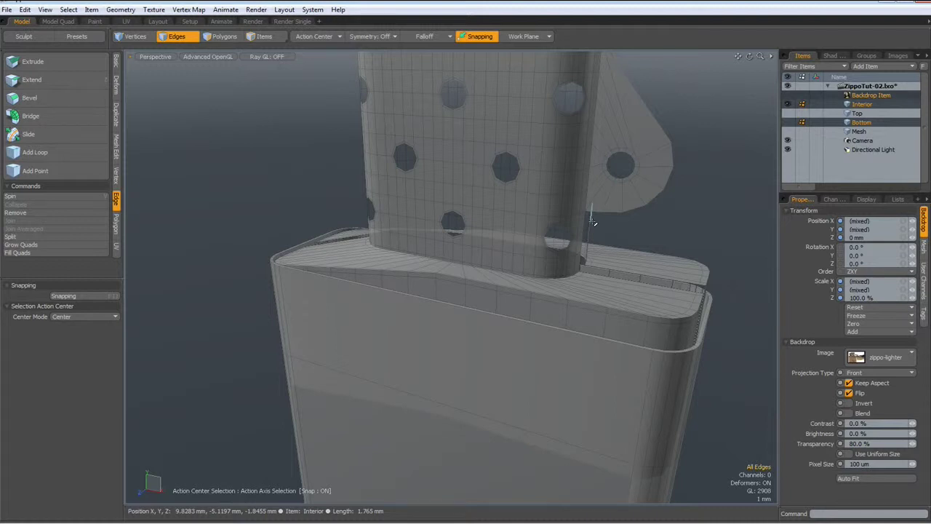
{"action": "left_click_drag", "start_coordinate": [592, 222], "coordinate": [549, 238], "text": "alt"}
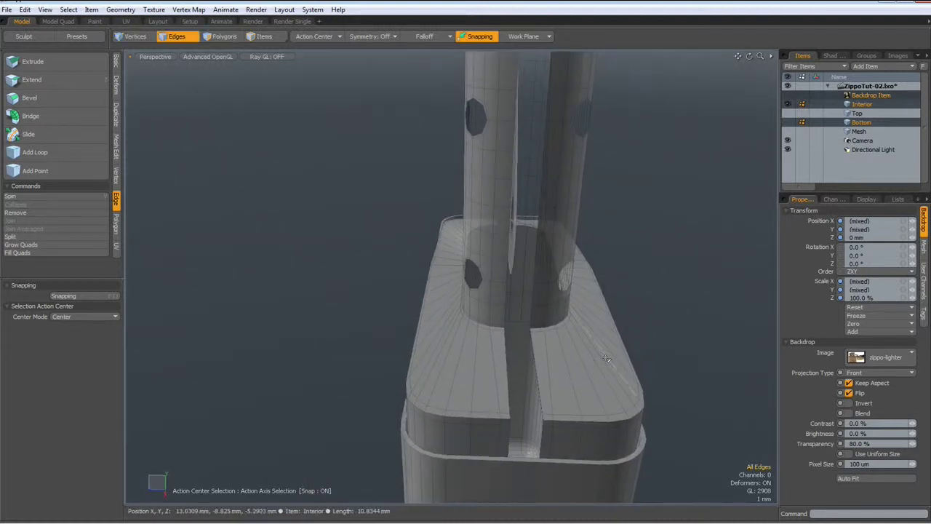
Step: Select all connected polygons of the insert's mirrored half and hide them
{"action": "key", "text": "3"}
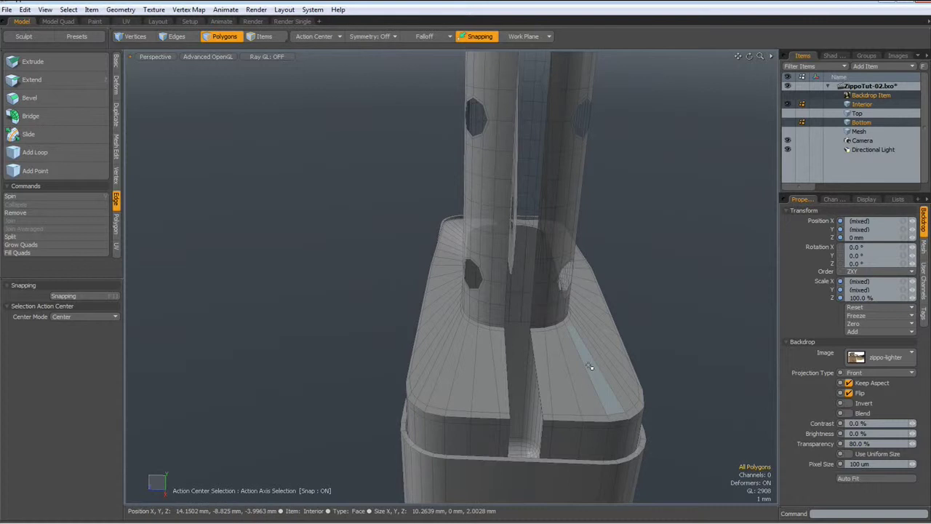
{"action": "double_click", "coordinate": [590, 365]}
{"action": "key", "text": "h"}
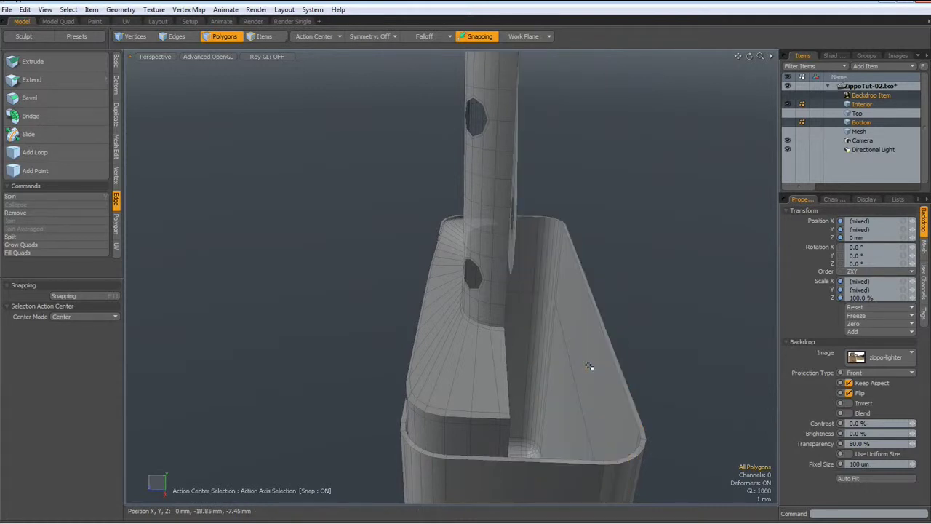
Step: Select the two edge loops on either side of the insert's upper outer rim and remove them to leave a single sharp edge
{"action": "left_click_drag", "start_coordinate": [395, 415], "coordinate": [530, 417], "text": "alt"}
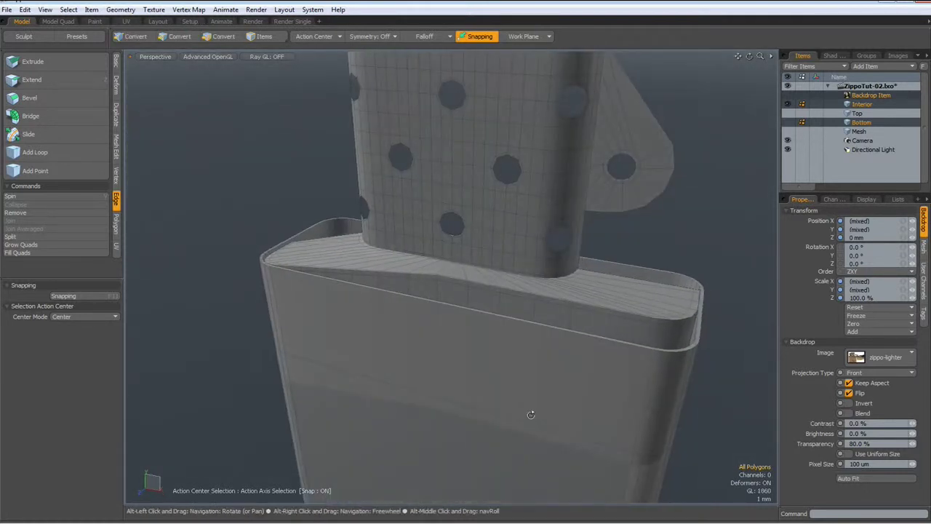
{"action": "scroll", "coordinate": [636, 310], "scroll_direction": "up", "scroll_amount": 4}
{"action": "scroll", "coordinate": [649, 328], "scroll_direction": "down", "scroll_amount": 3}
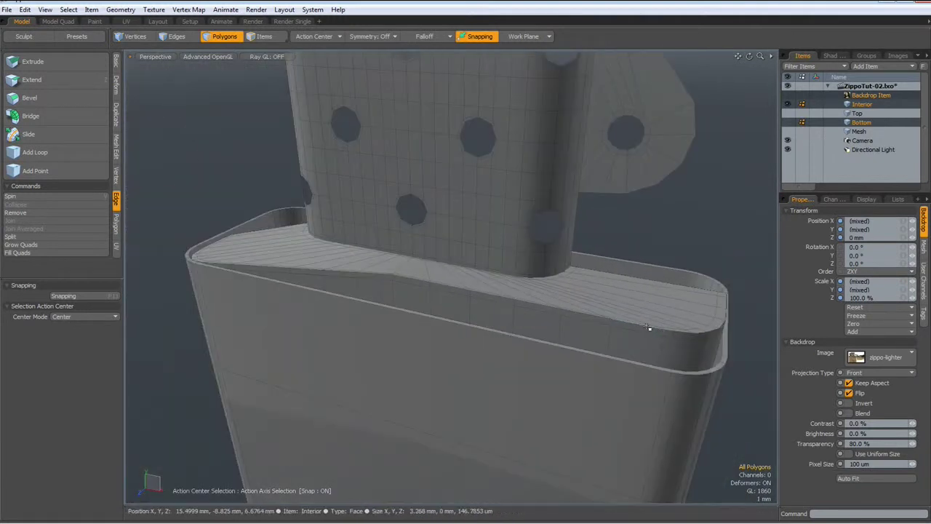
{"action": "scroll", "coordinate": [647, 329], "scroll_direction": "up", "scroll_amount": 2}
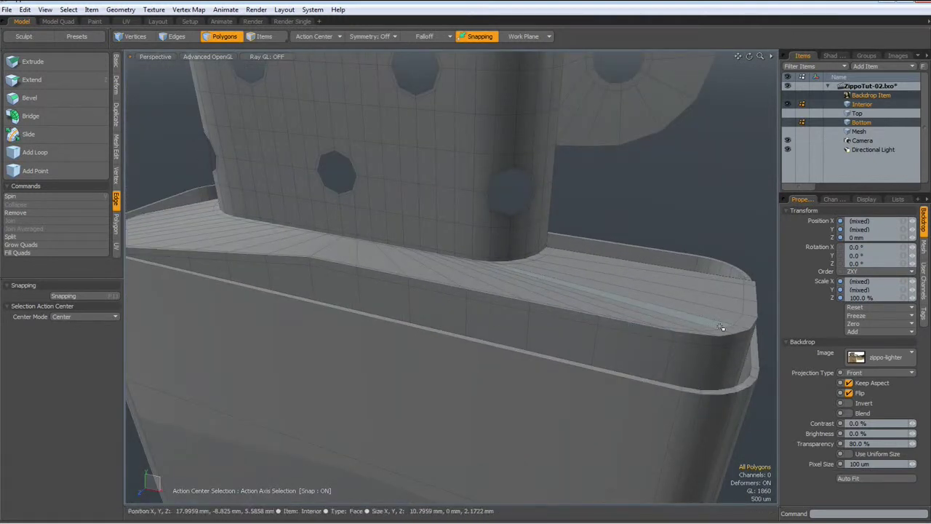
{"action": "key", "text": "2"}
{"action": "double_click", "coordinate": [743, 306]}
{"action": "double_click", "coordinate": [726, 347], "text": "shift"}
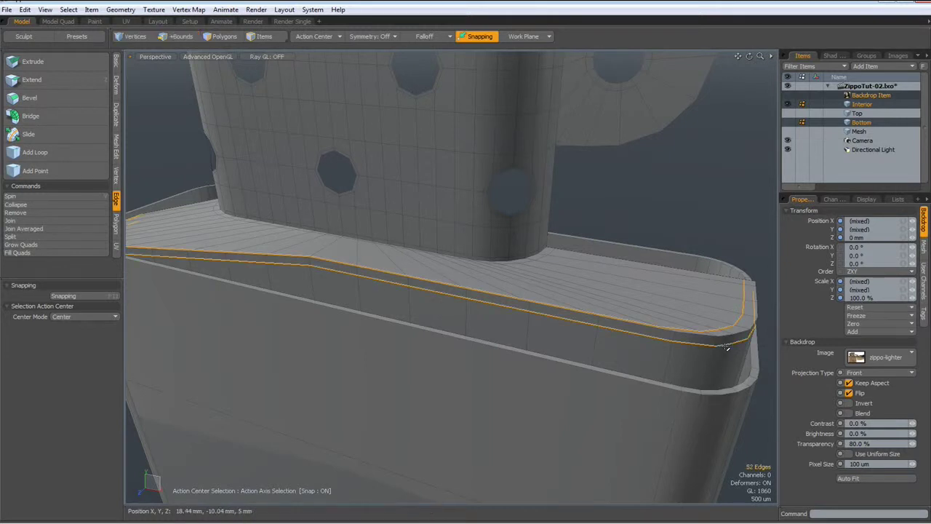
{"action": "key", "text": "BackSpace"}
Step: Display the backdrop image, compare the insert's rim with the reference photo in front view, and hide the image again
{"action": "left_click_drag", "start_coordinate": [726, 347], "coordinate": [728, 262], "text": "alt"}
{"action": "left_click", "coordinate": [789, 93]}
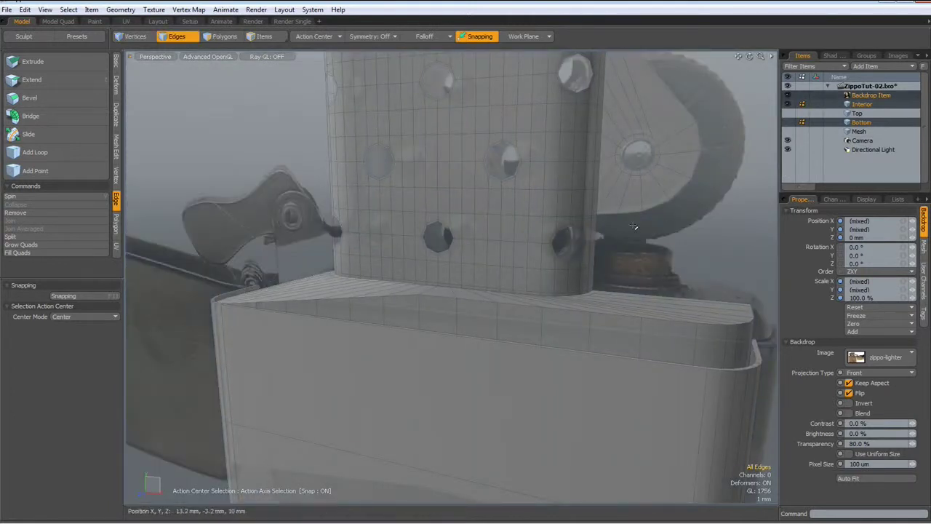
{"action": "key", "text": "KP_2"}
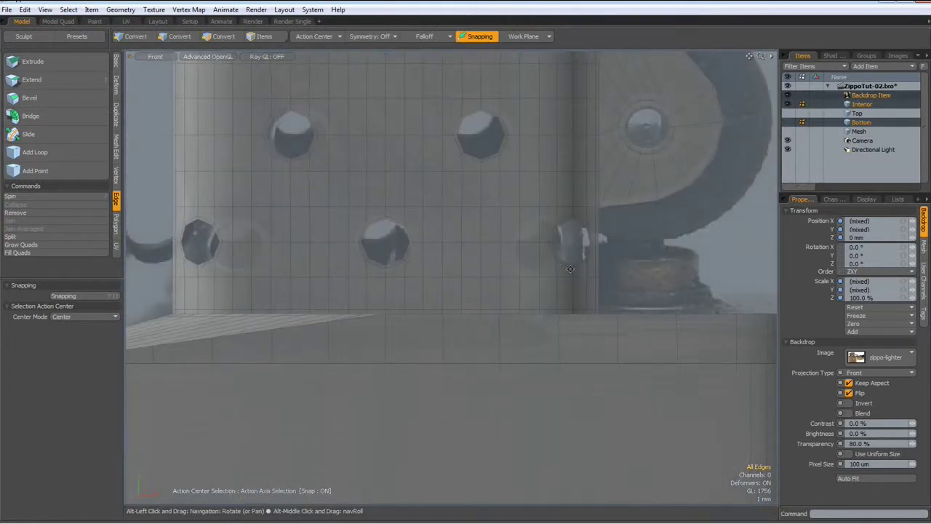
{"action": "left_click_drag", "start_coordinate": [585, 302], "coordinate": [342, 299], "text": "alt"}
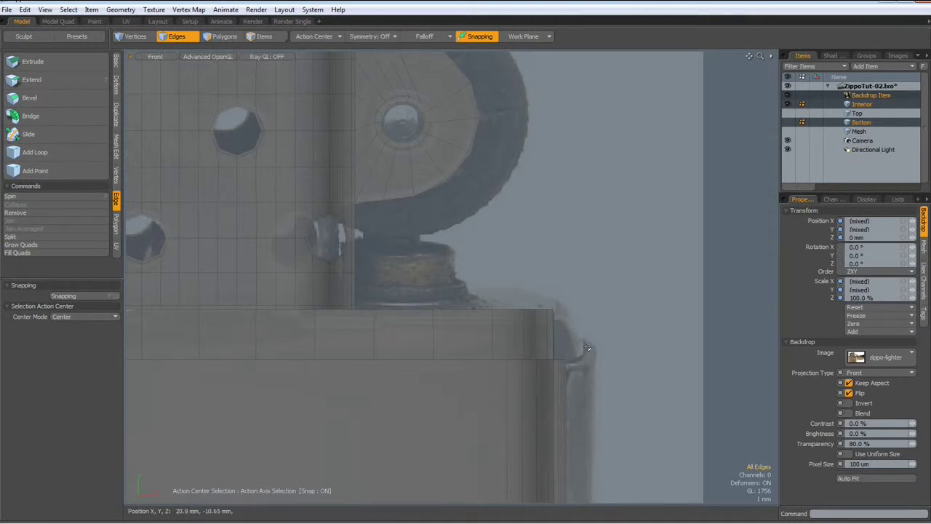
{"action": "left_click", "coordinate": [787, 95]}
Step: Add an edge loop along the insert's side wall just above the Bottom case's lip in perspective view
{"action": "key", "text": "ctrl+space"}
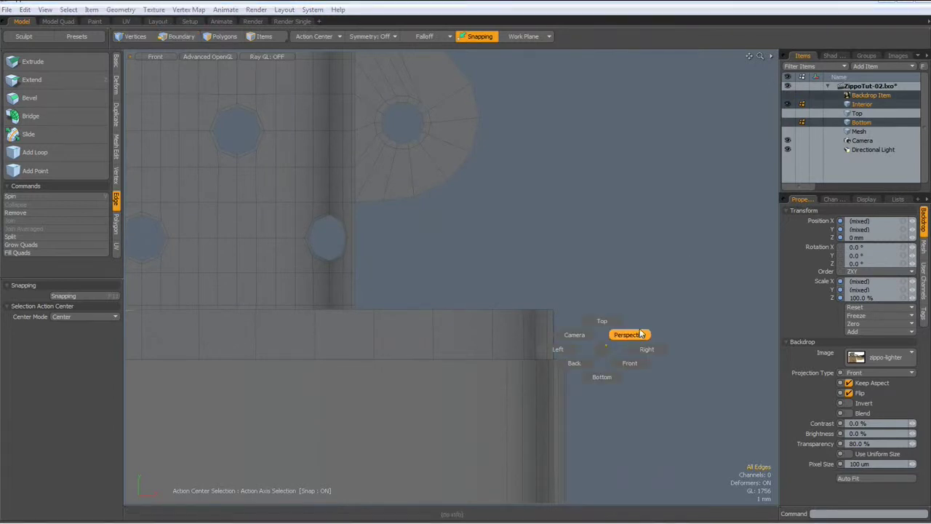
{"action": "left_click", "coordinate": [633, 335]}
{"action": "left_click_drag", "start_coordinate": [618, 344], "coordinate": [568, 337], "text": "alt"}
{"action": "scroll", "coordinate": [567, 336], "scroll_direction": "up", "scroll_amount": 2}
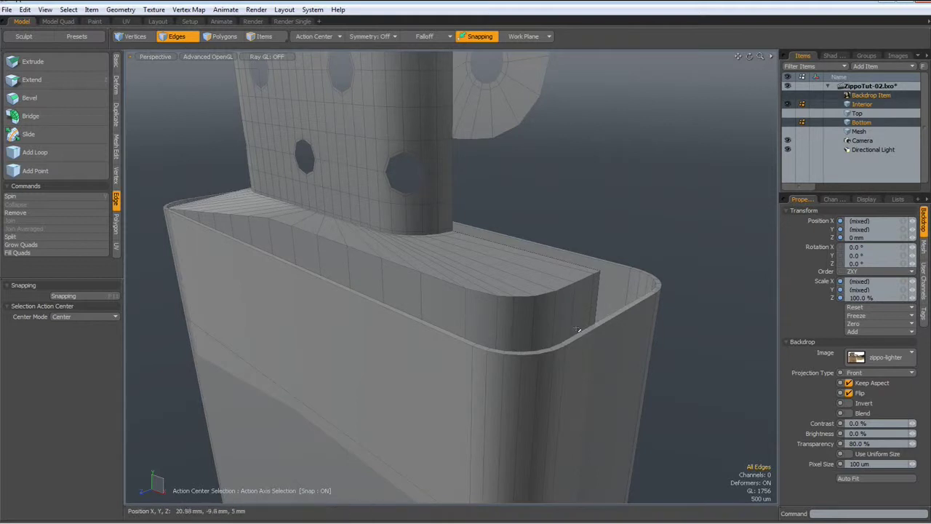
{"action": "left_click", "coordinate": [25, 151]}
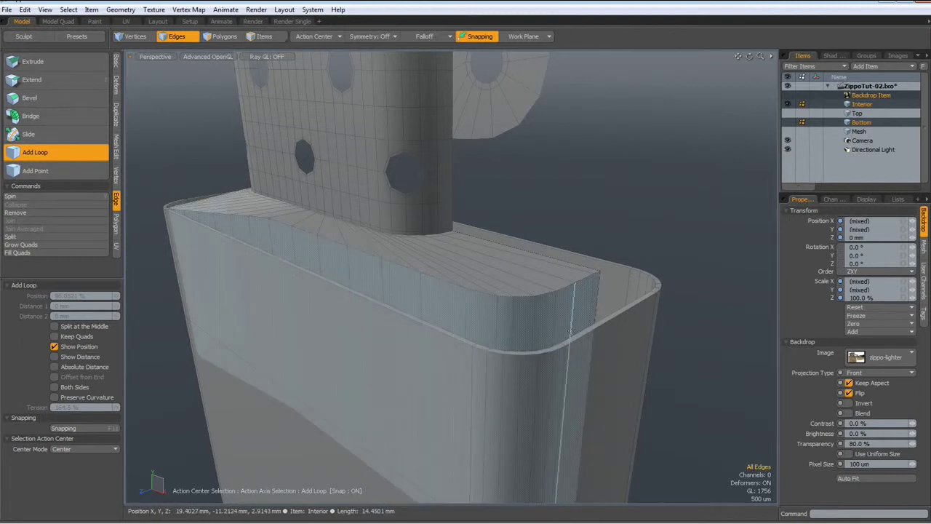
{"action": "left_click", "coordinate": [572, 332]}
{"action": "key", "text": "space"}
Step: Select the upper outer rim edges of the insert from its open border around the corner to the middle of the long side
{"action": "left_click_drag", "start_coordinate": [575, 329], "coordinate": [611, 254], "text": "alt"}
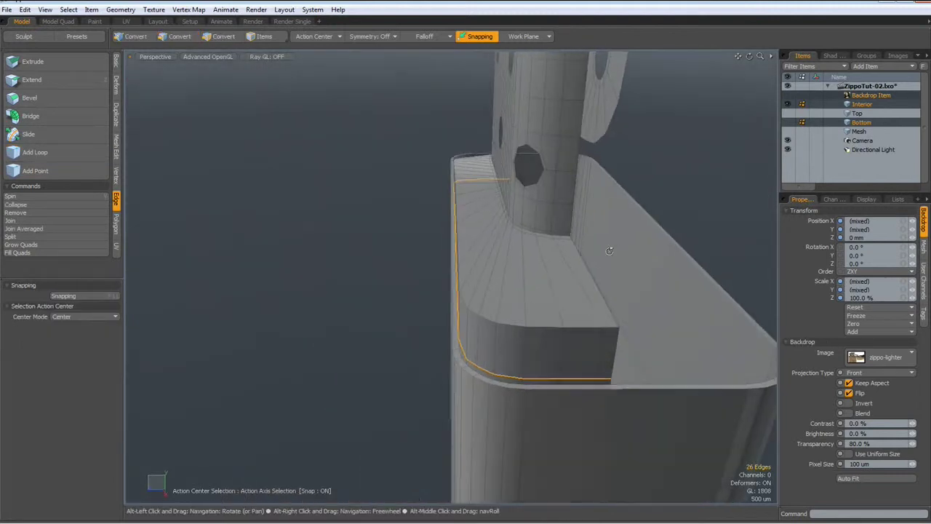
{"action": "left_click", "coordinate": [611, 331]}
{"action": "left_click", "coordinate": [590, 331], "text": "shift"}
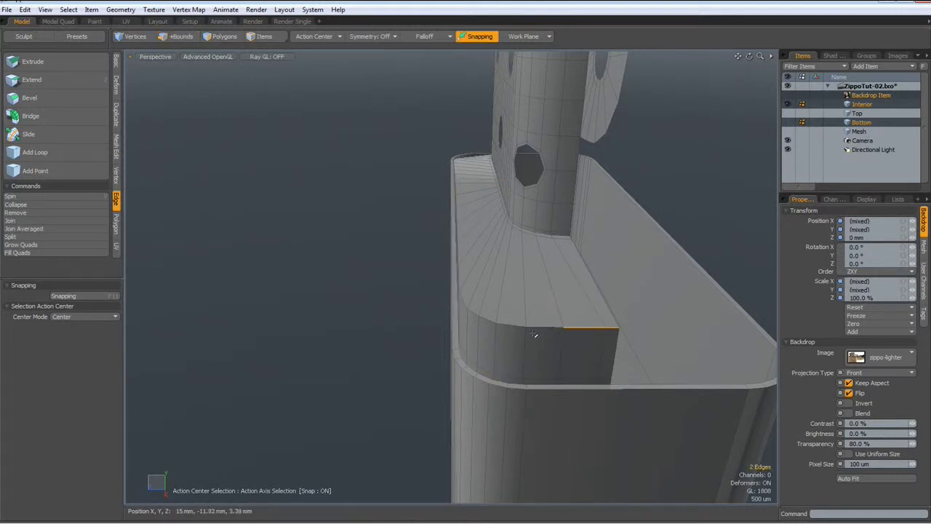
{"action": "key", "text": "Up"}
{"action": "key", "text": "Up"}
{"action": "key", "text": "Up"}
{"action": "key", "text": "Up"}
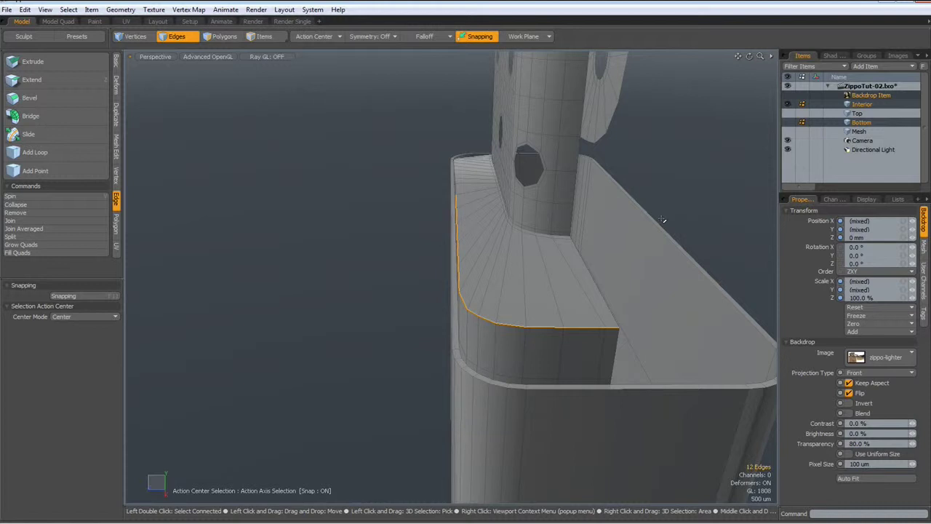
{"action": "left_click_drag", "start_coordinate": [451, 290], "coordinate": [566, 289], "text": "alt"}
{"action": "left_click_drag", "start_coordinate": [333, 339], "coordinate": [532, 375], "text": "alt+shift"}
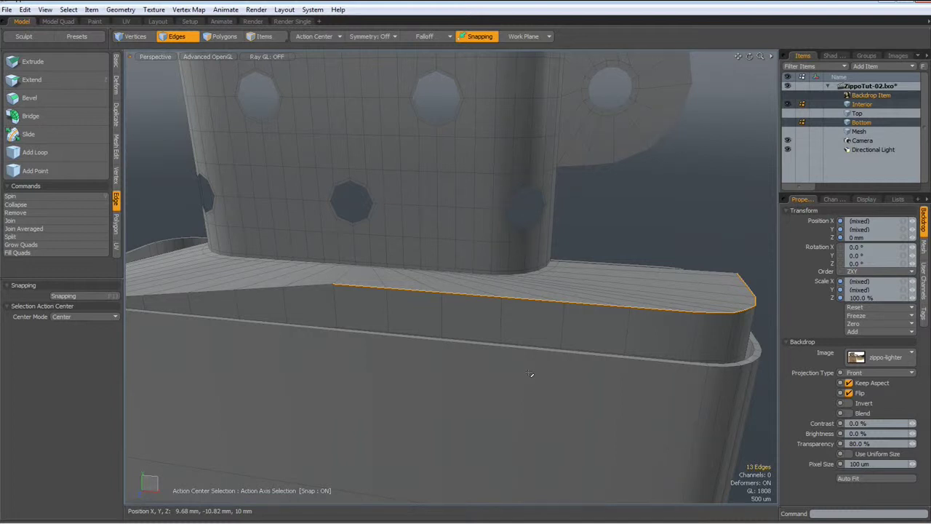
Step: Scale the selected rim edges slightly inward in top view with the action center set to Origin, and clear the selection in perspective
{"action": "key", "text": "KP_1"}
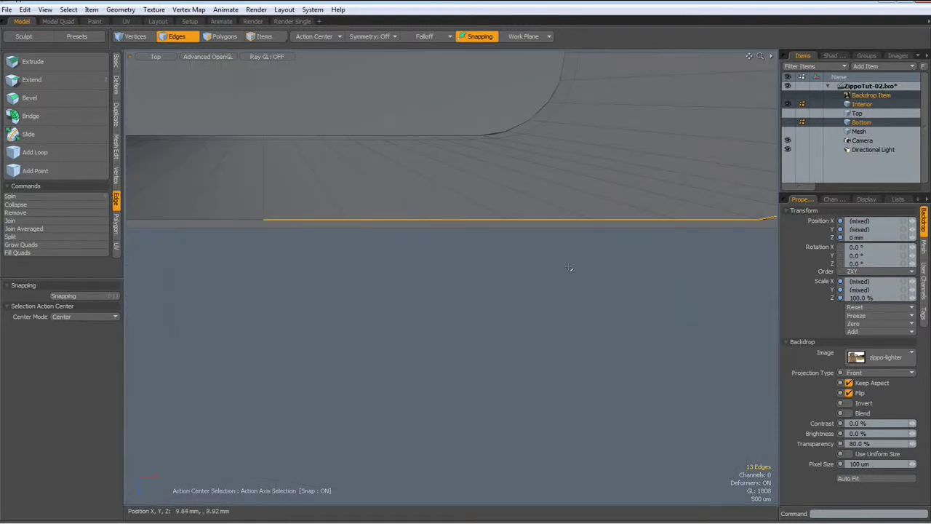
{"action": "scroll", "coordinate": [593, 278], "scroll_direction": "down", "scroll_amount": 5}
{"action": "left_click_drag", "start_coordinate": [590, 284], "coordinate": [539, 327], "text": "alt"}
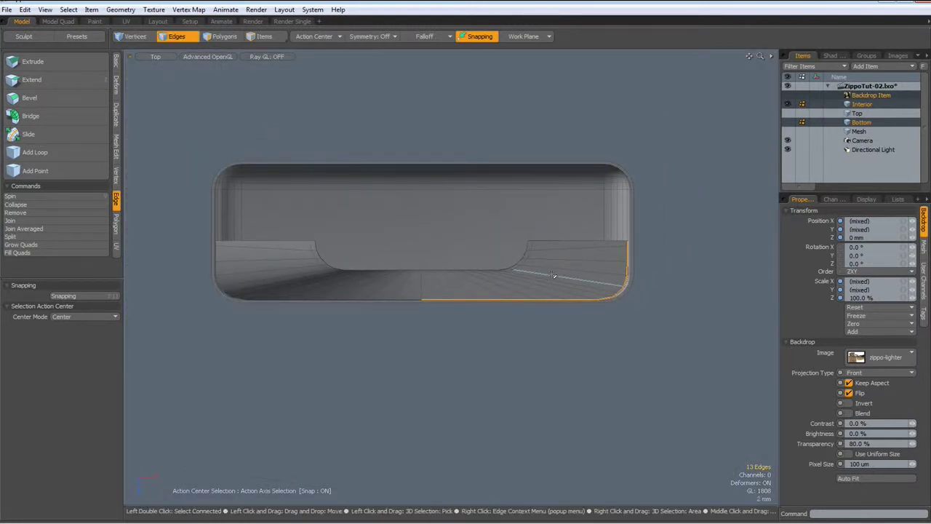
{"action": "key", "text": "r"}
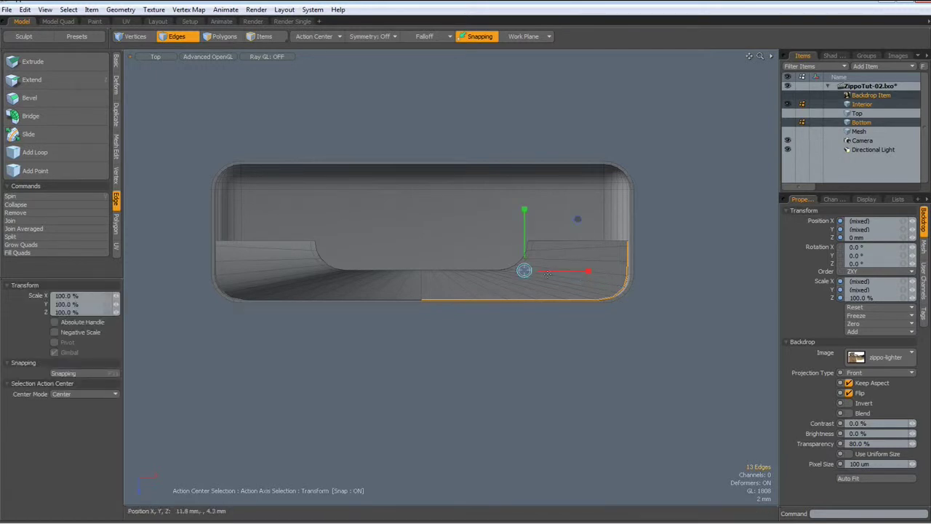
{"action": "left_click", "coordinate": [323, 38]}
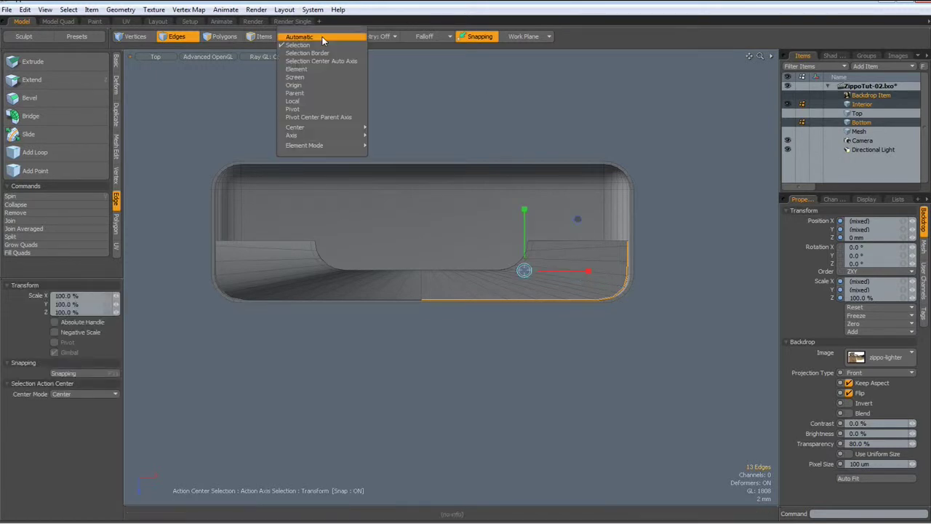
{"action": "left_click", "coordinate": [307, 84]}
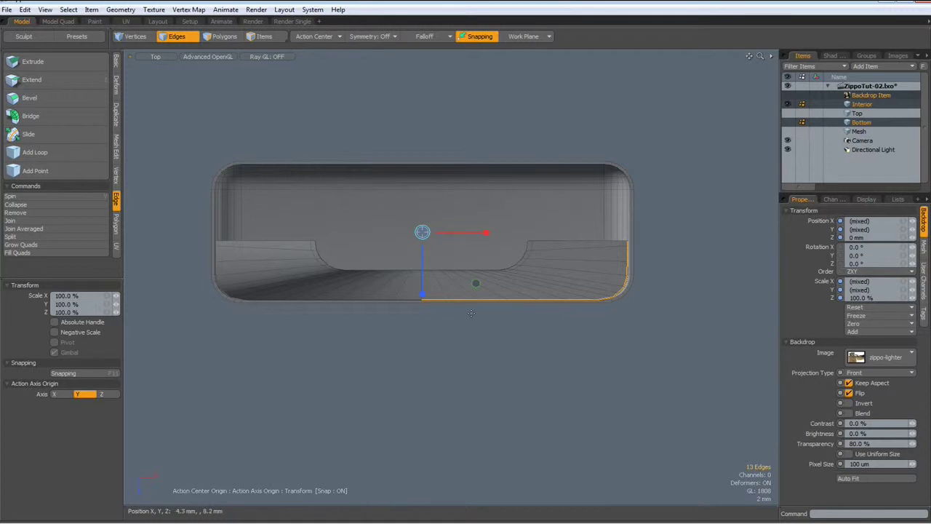
{"action": "mouse_move", "coordinate": [475, 283]}
{"action": "left_mouse_down"}
{"action": "mouse_move", "coordinate": [462, 283]}
{"action": "mouse_move", "coordinate": [477, 283]}
{"action": "left_mouse_up"}
{"action": "key", "text": "space"}
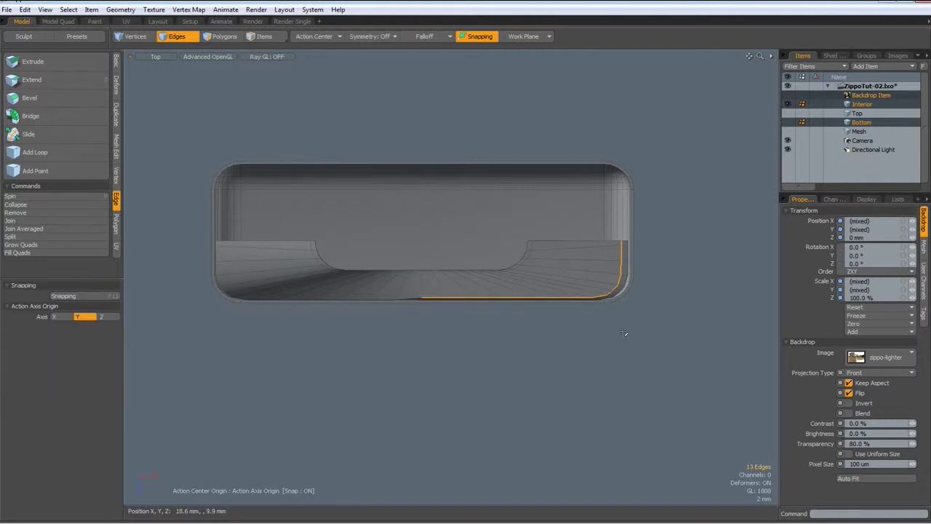
{"action": "key", "text": "ctrl+space"}
{"action": "left_click", "coordinate": [712, 276]}
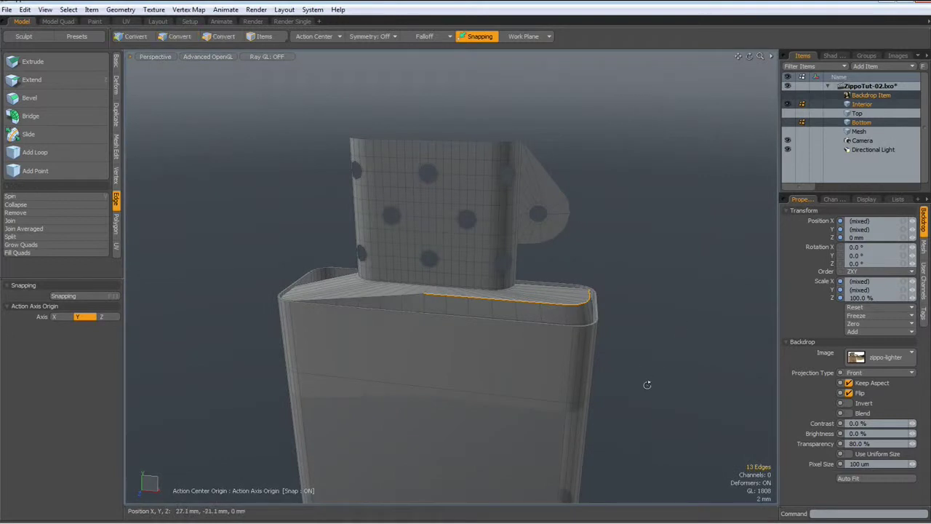
{"action": "mouse_move", "coordinate": [645, 388]}
{"action": "left_mouse_down", "text": "alt"}
{"action": "mouse_move", "coordinate": [480, 335]}
{"action": "mouse_move", "coordinate": [501, 369]}
{"action": "mouse_move", "coordinate": [647, 381]}
{"action": "left_mouse_up", "text": "alt"}
{"action": "key", "text": "3"}
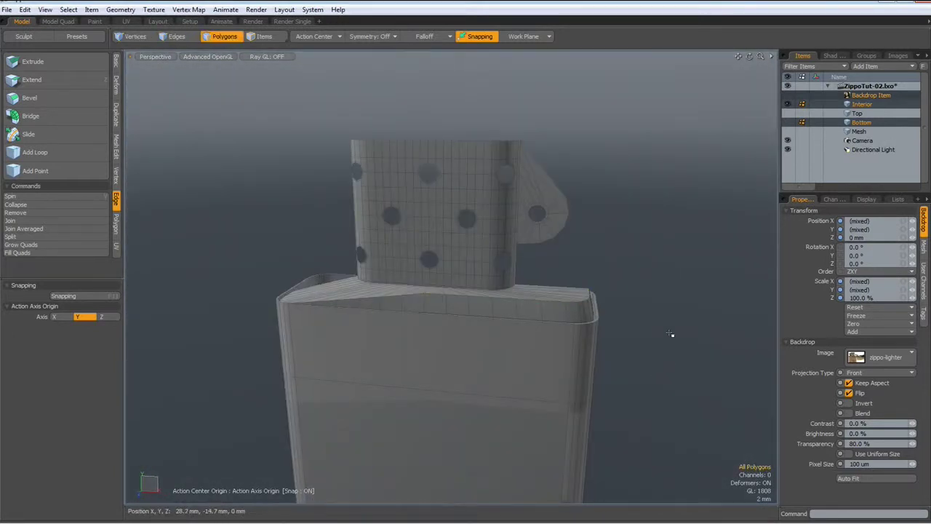
Step: Select the insert's entire upper outer rim edge loop and bevel it with an 850 um inset and round level 3
{"action": "scroll", "coordinate": [647, 260], "scroll_direction": "up", "scroll_amount": 3}
{"action": "left_click_drag", "start_coordinate": [504, 356], "coordinate": [436, 367], "text": "alt"}
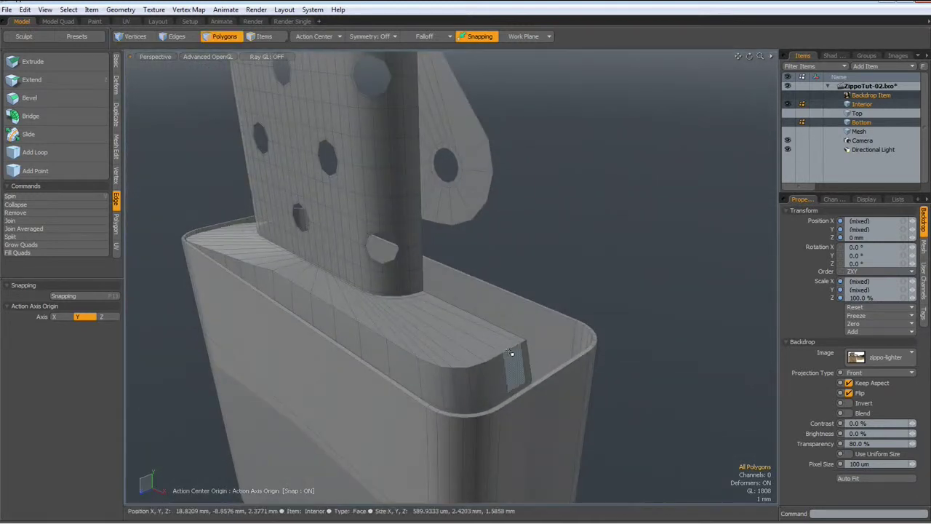
{"action": "key", "text": "2"}
{"action": "double_click", "coordinate": [511, 350]}
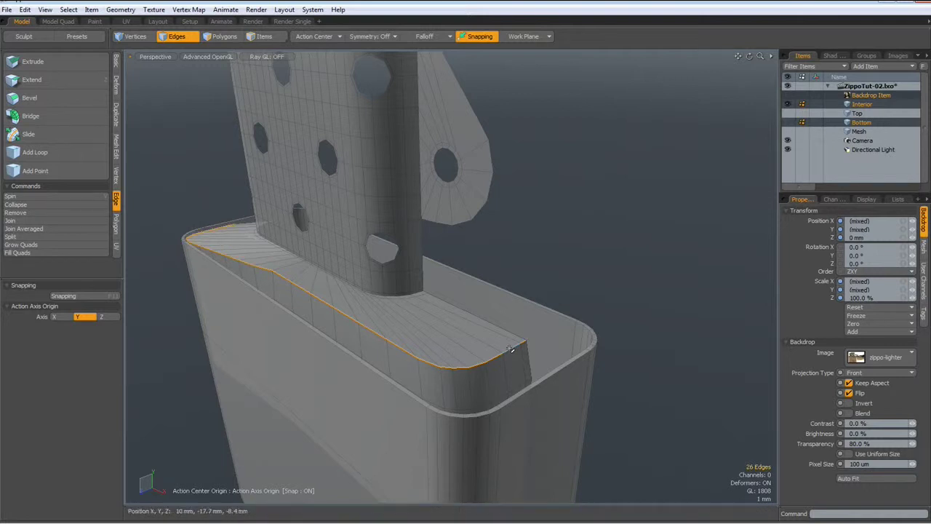
{"action": "key", "text": "b"}
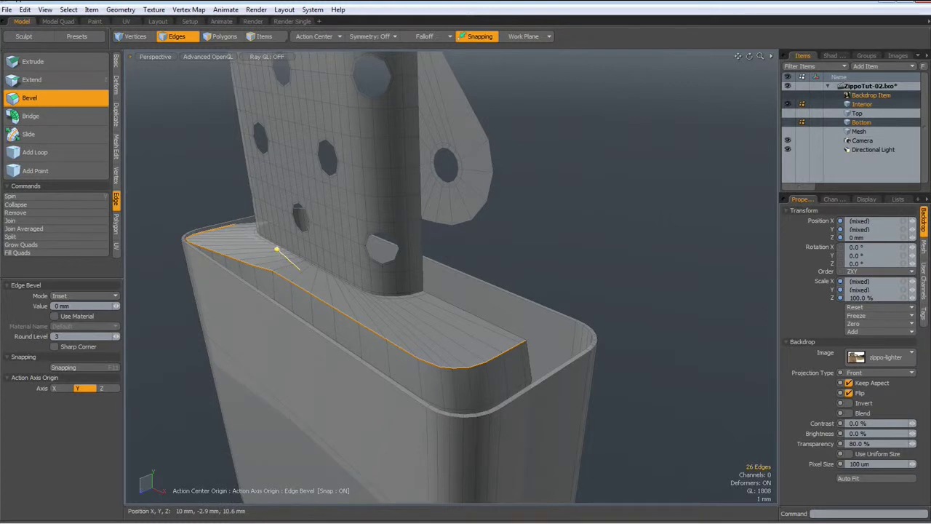
{"action": "left_click_drag", "start_coordinate": [276, 248], "coordinate": [350, 269]}
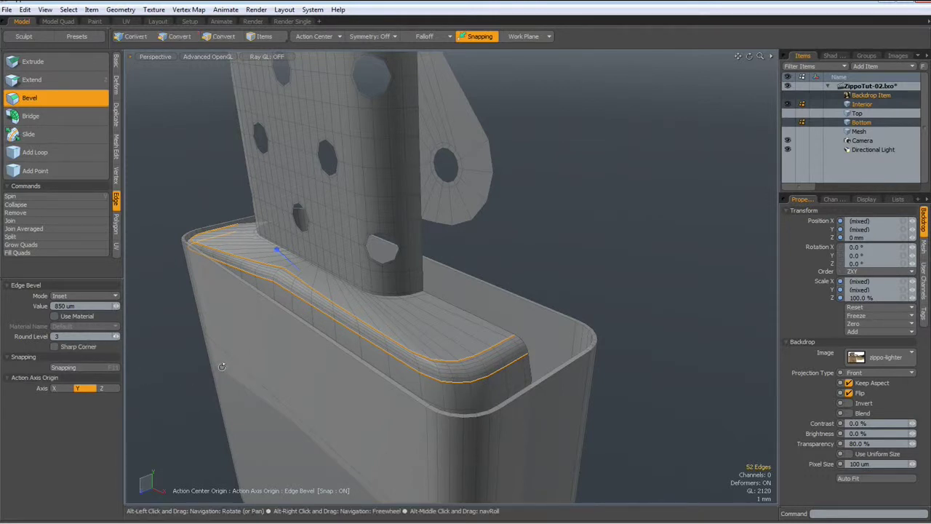
{"action": "left_click_drag", "start_coordinate": [228, 359], "coordinate": [311, 345], "text": "alt"}
{"action": "key", "text": "q"}
{"action": "left_click", "coordinate": [619, 296]}
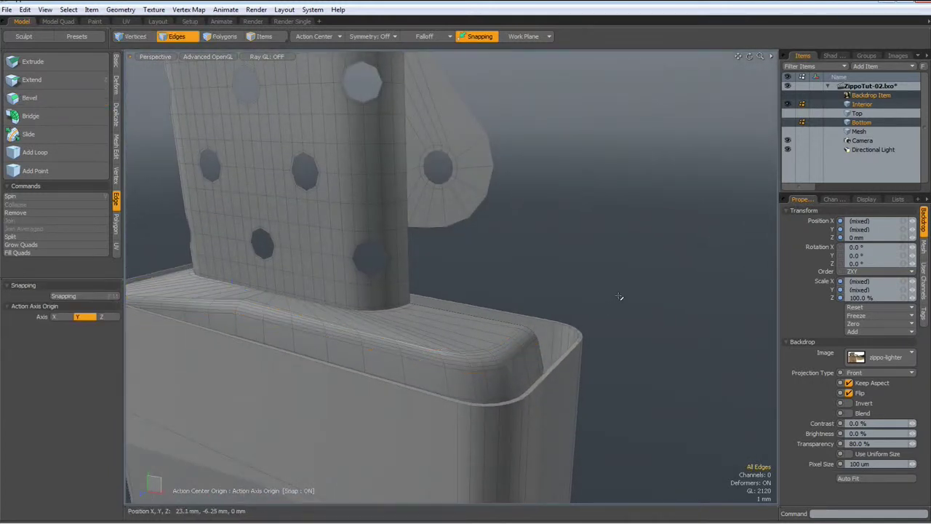
Step: Slice horizontally across the perforated chimney at Y -3.7 mm in front view, level with the lower end of the side tab
{"action": "left_click_drag", "start_coordinate": [619, 296], "coordinate": [517, 405], "text": "alt"}
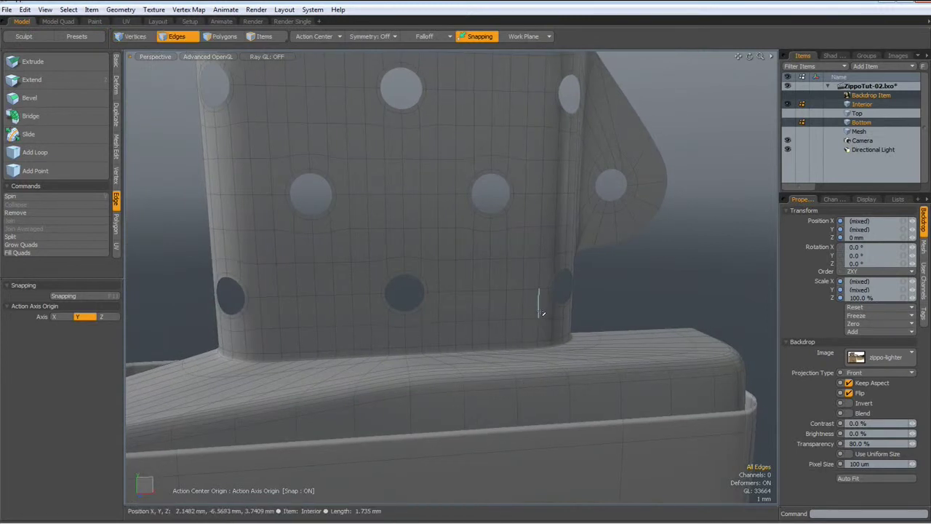
{"action": "key", "text": "Tab"}
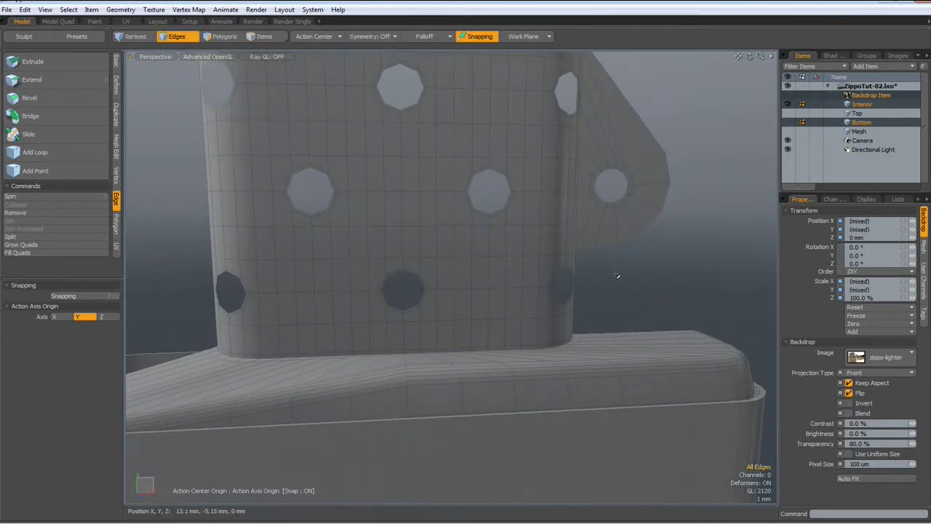
{"action": "key", "text": "KP_2"}
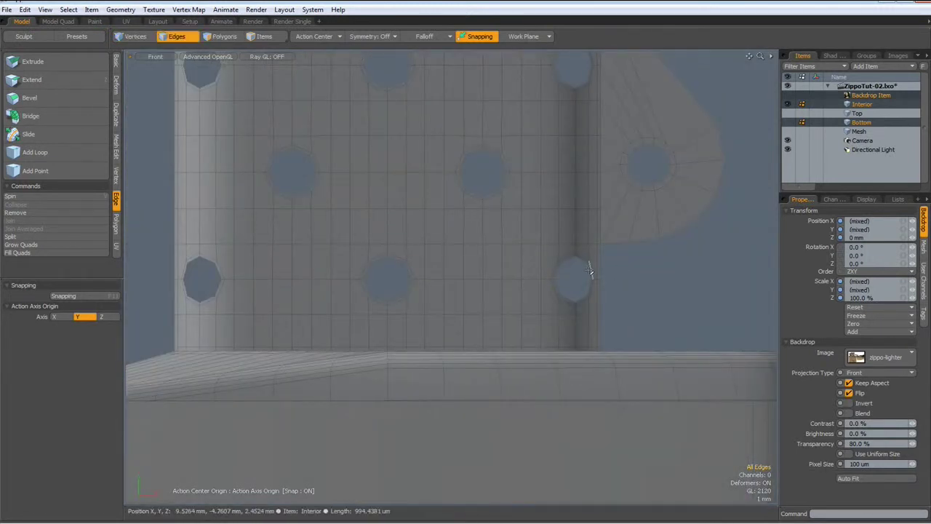
{"action": "key", "text": "shift+c"}
{"action": "key", "text": "2"}
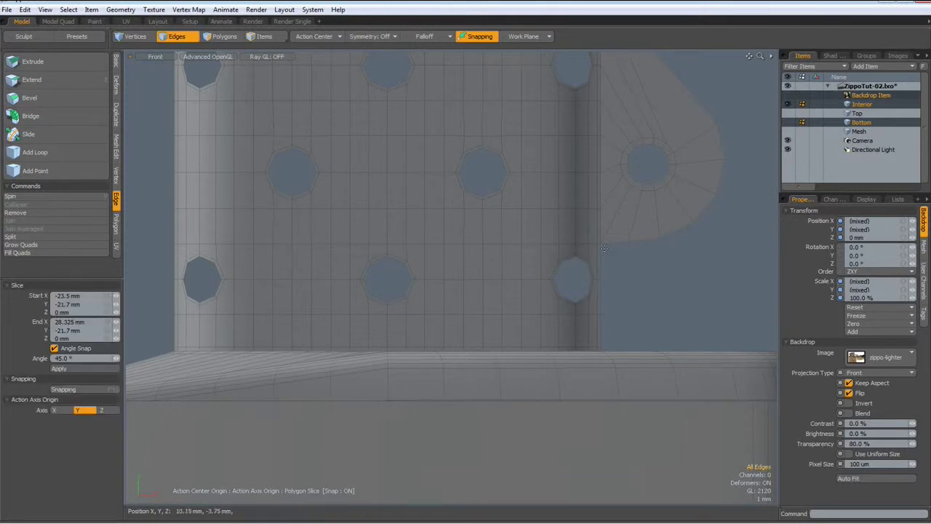
{"action": "left_click_drag", "start_coordinate": [606, 247], "coordinate": [525, 247]}
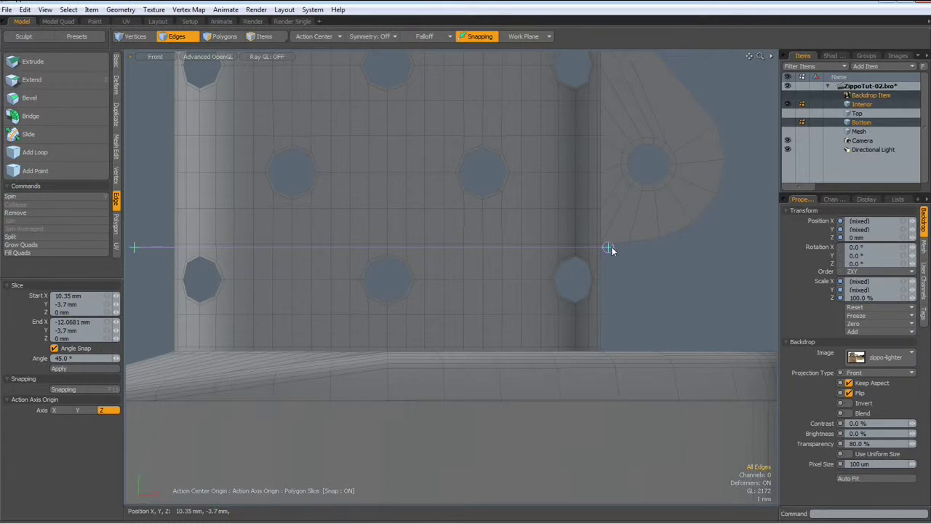
{"action": "key", "text": "space"}
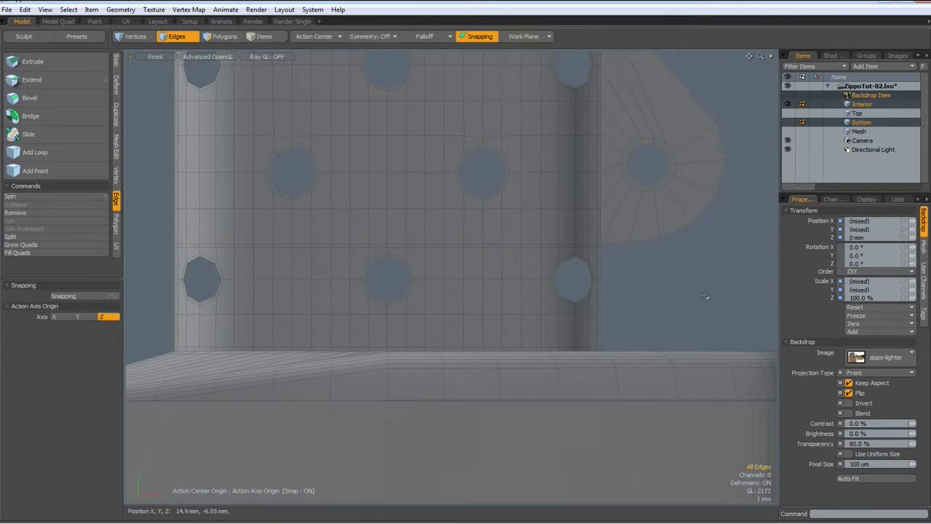
Step: Preview the subdivided surface where the side tab meets the chimney, and inspect the insert's rounded rim in perspective view
{"action": "key", "text": "Tab"}
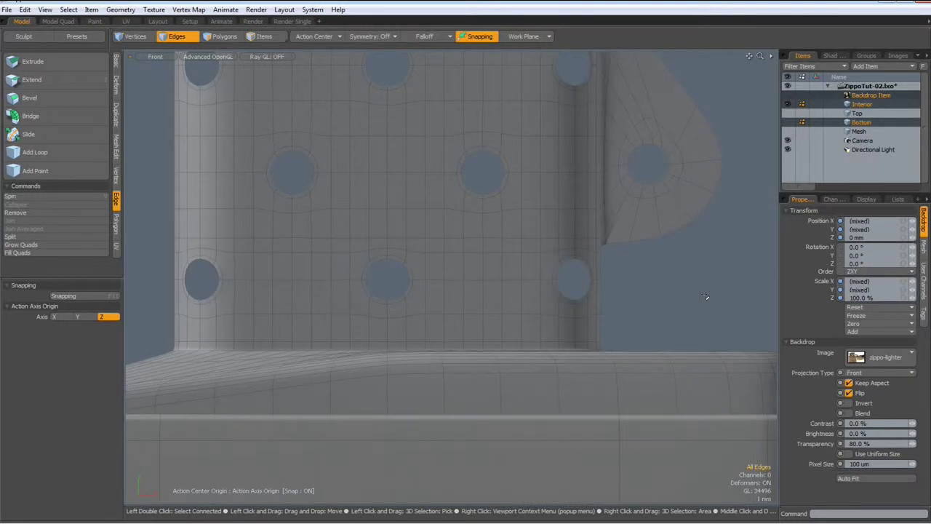
{"action": "scroll", "coordinate": [705, 295], "scroll_direction": "down", "scroll_amount": 2}
{"action": "scroll", "coordinate": [705, 295], "scroll_direction": "up", "scroll_amount": 1}
{"action": "key", "text": "Tab"}
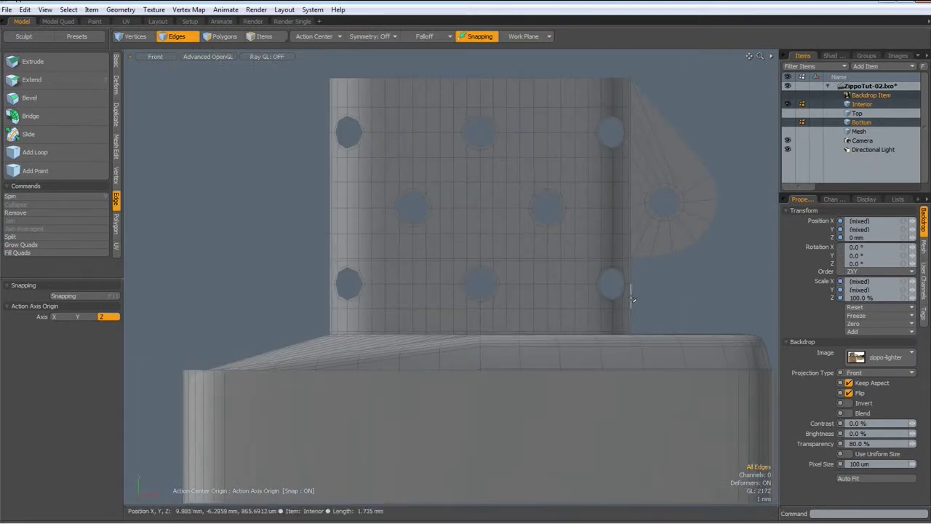
{"action": "key", "text": "ctrl+space"}
{"action": "left_click", "coordinate": [659, 281]}
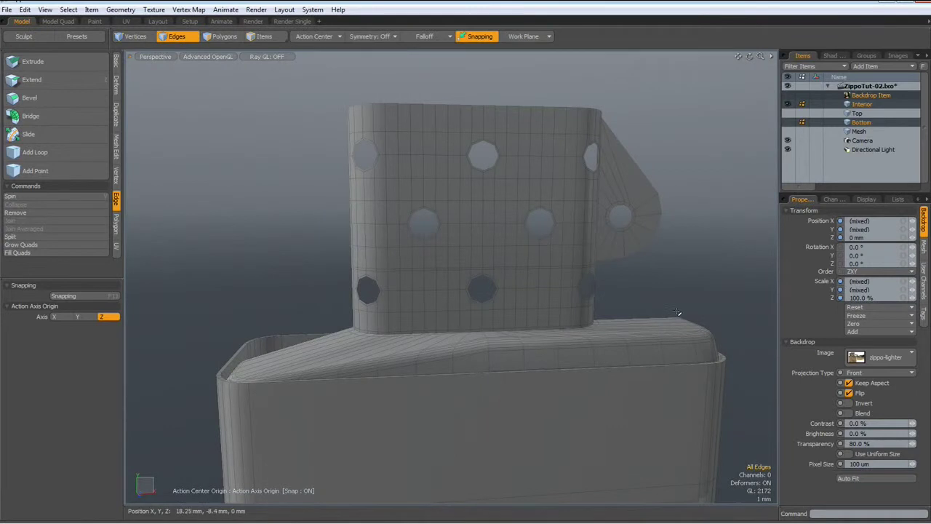
{"action": "left_click_drag", "start_coordinate": [676, 309], "coordinate": [599, 288], "text": "alt"}
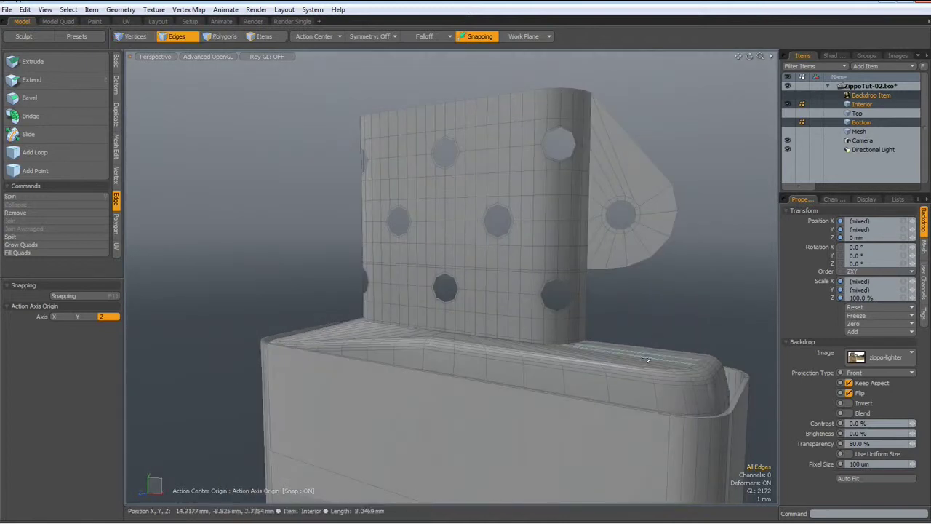
{"action": "scroll", "coordinate": [644, 365], "scroll_direction": "up", "scroll_amount": 3}
{"action": "scroll", "coordinate": [633, 366], "scroll_direction": "down", "scroll_amount": 4}
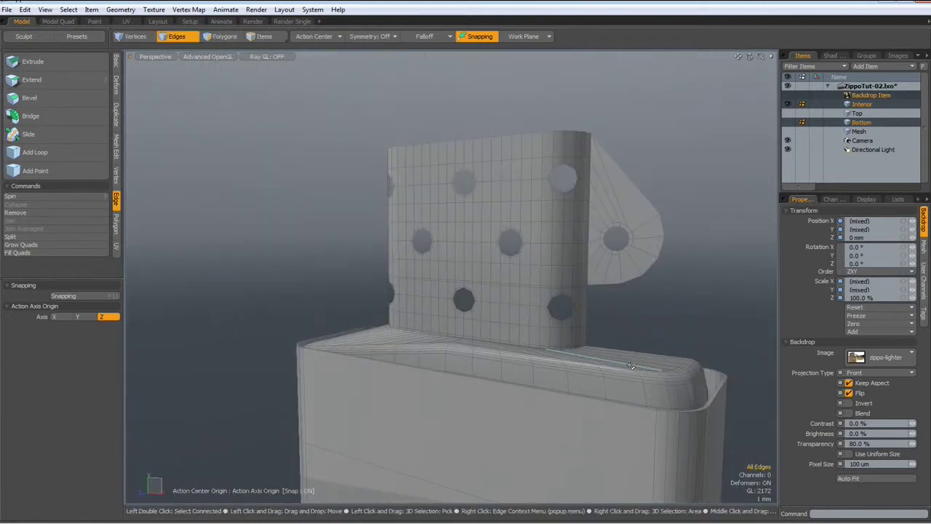
{"action": "left_click_drag", "start_coordinate": [631, 366], "coordinate": [778, 440], "text": "alt"}
Step: Select the chimney wall's edges and side tab in top view and move them 1.3 mm along Z toward the front rim
{"action": "key", "text": "ctrl+1"}
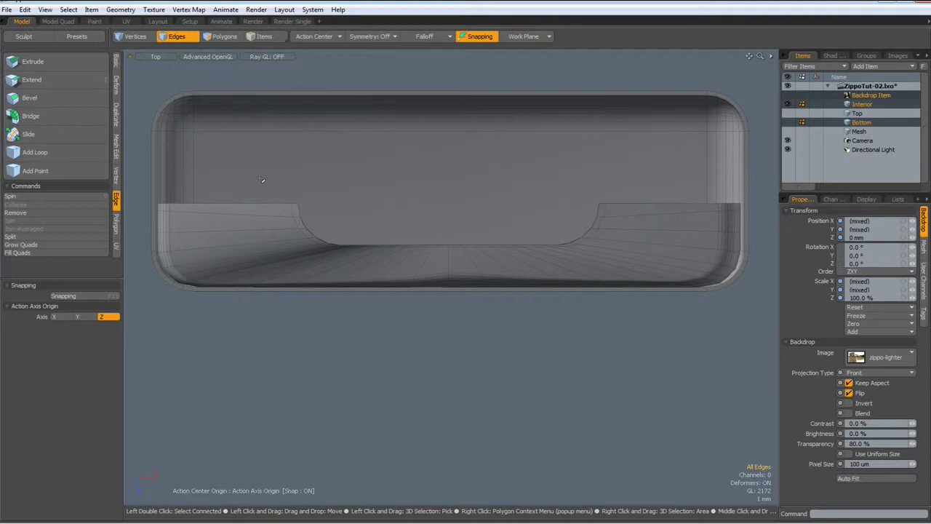
{"action": "left_click_drag", "start_coordinate": [260, 178], "coordinate": [675, 262]}
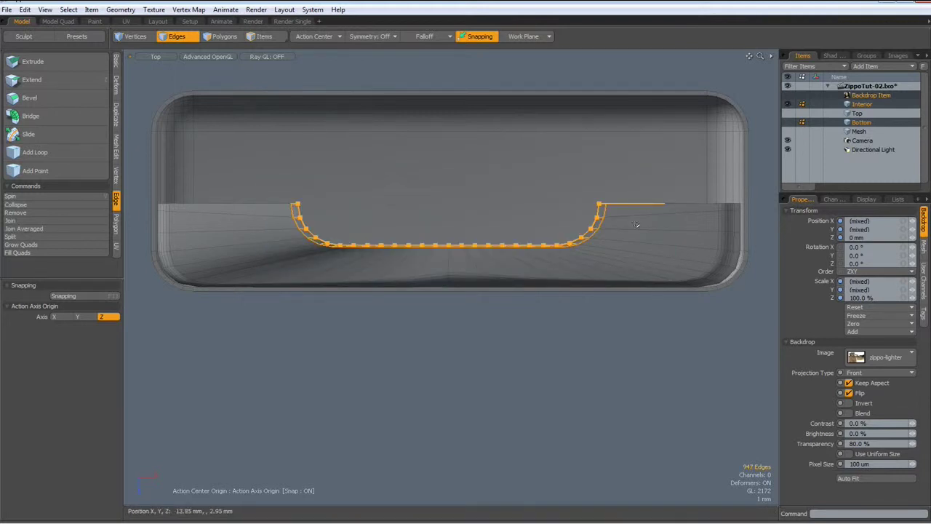
{"action": "left_click_drag", "start_coordinate": [252, 170], "coordinate": [709, 259]}
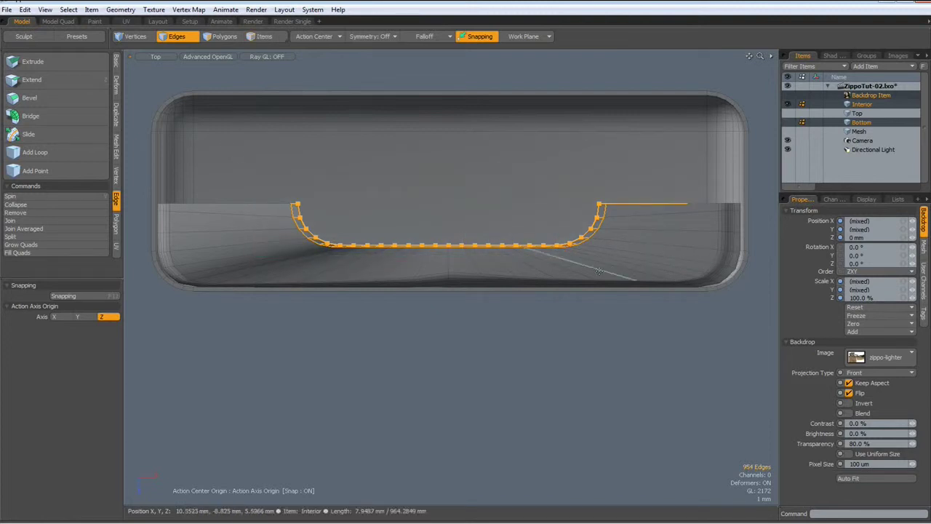
{"action": "key", "text": "w"}
{"action": "left_click_drag", "start_coordinate": [449, 247], "coordinate": [450, 265]}
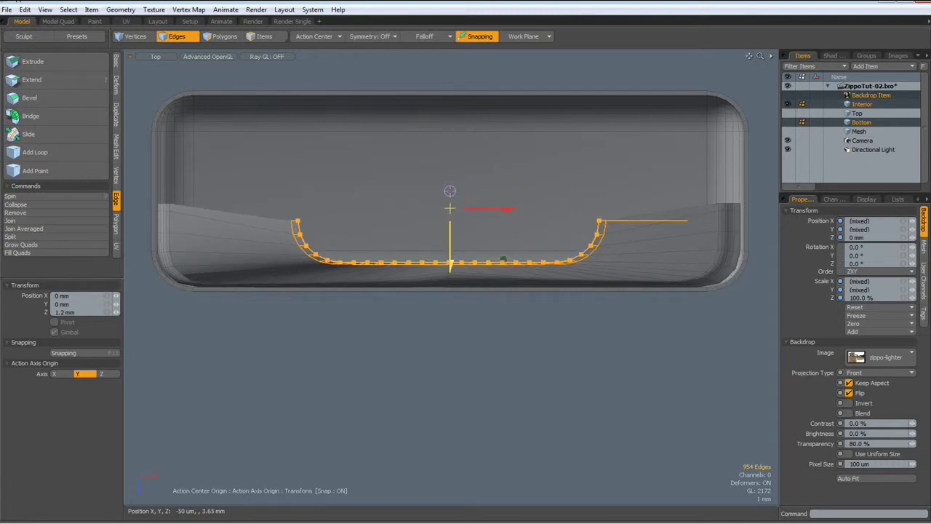
{"action": "left_click_drag", "start_coordinate": [449, 265], "coordinate": [450, 265]}
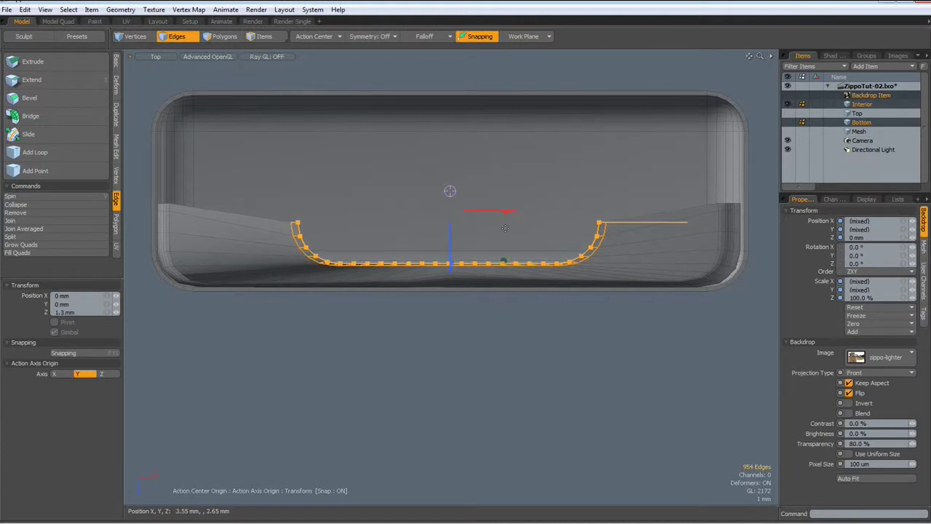
{"action": "key", "text": "space"}
{"action": "left_click", "coordinate": [507, 70]}
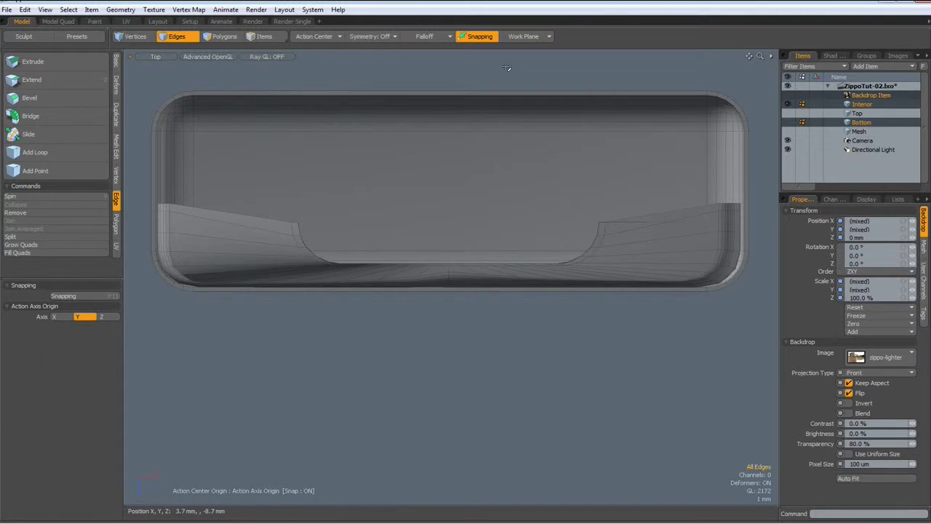
Step: Check the shifted chimney against the insert's rim in perspective view and save the scene
{"action": "key", "text": "ctrl+space"}
{"action": "left_click", "coordinate": [557, 135]}
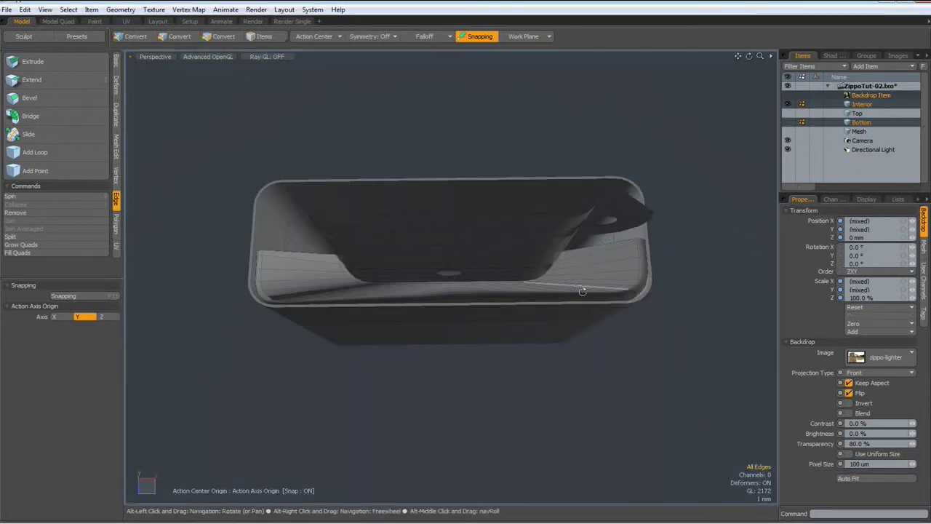
{"action": "left_click_drag", "start_coordinate": [558, 135], "coordinate": [474, 216], "text": "alt"}
{"action": "key", "text": "2"}
{"action": "left_click_drag", "start_coordinate": [603, 377], "coordinate": [533, 314], "text": "alt+shift"}
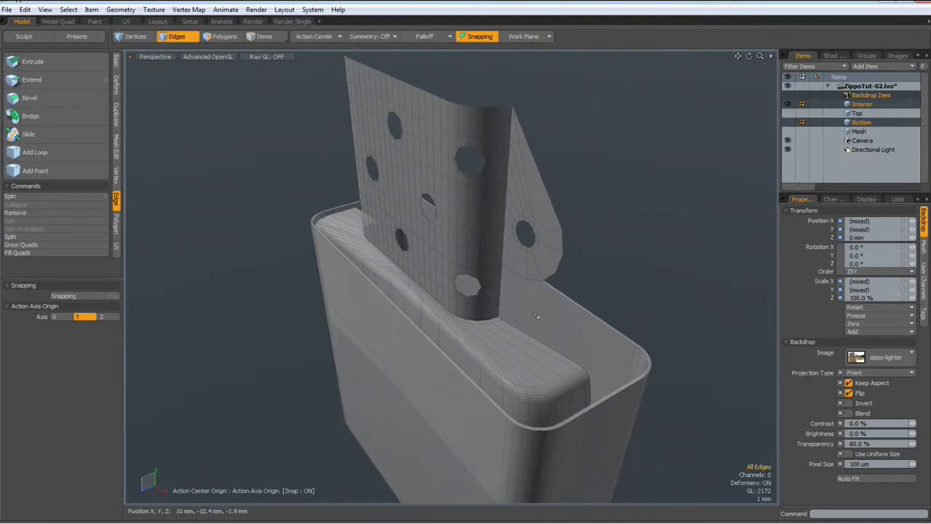
{"action": "key", "text": "2"}
{"action": "left_click_drag", "start_coordinate": [536, 315], "coordinate": [509, 356], "text": "alt"}
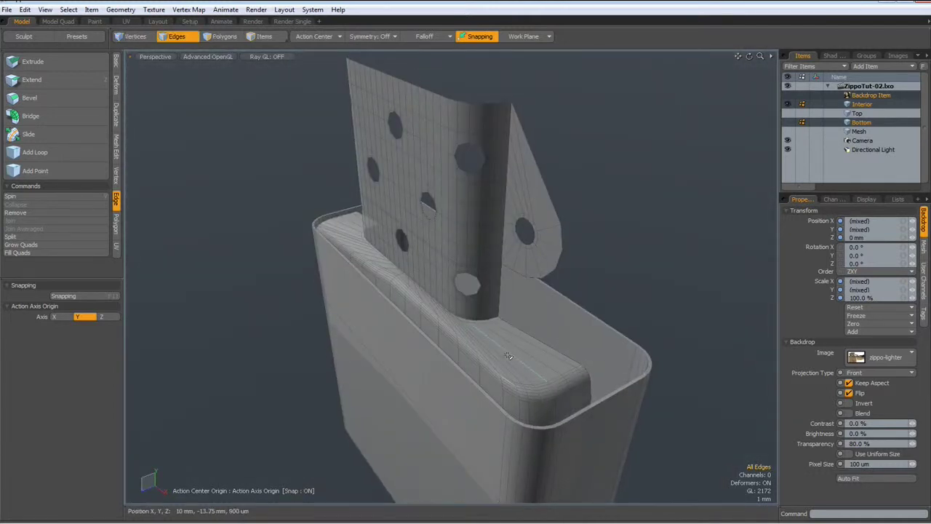
Step: Select the connected surface of the interior insert and thicken it with an offset of -300 um
{"action": "key", "text": "3"}
{"action": "double_click", "coordinate": [507, 355]}
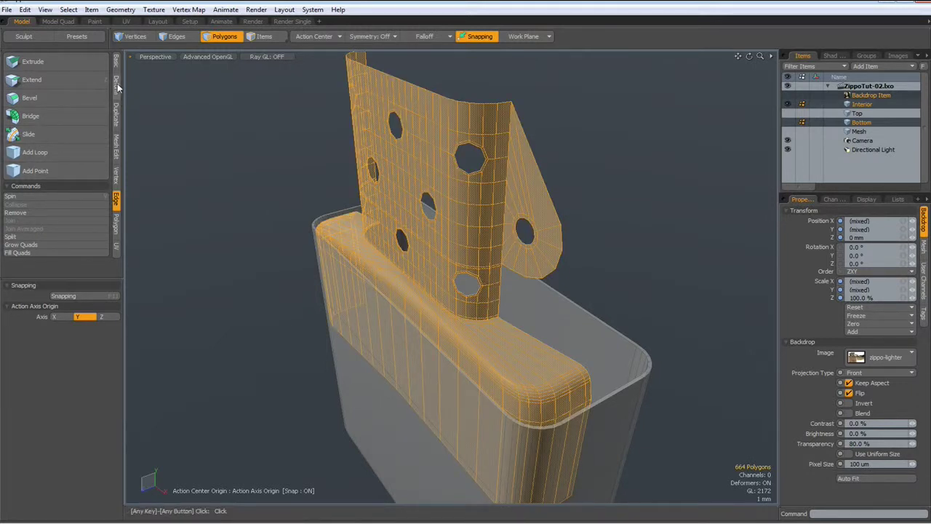
{"action": "left_click", "coordinate": [115, 225]}
{"action": "left_click", "coordinate": [29, 95]}
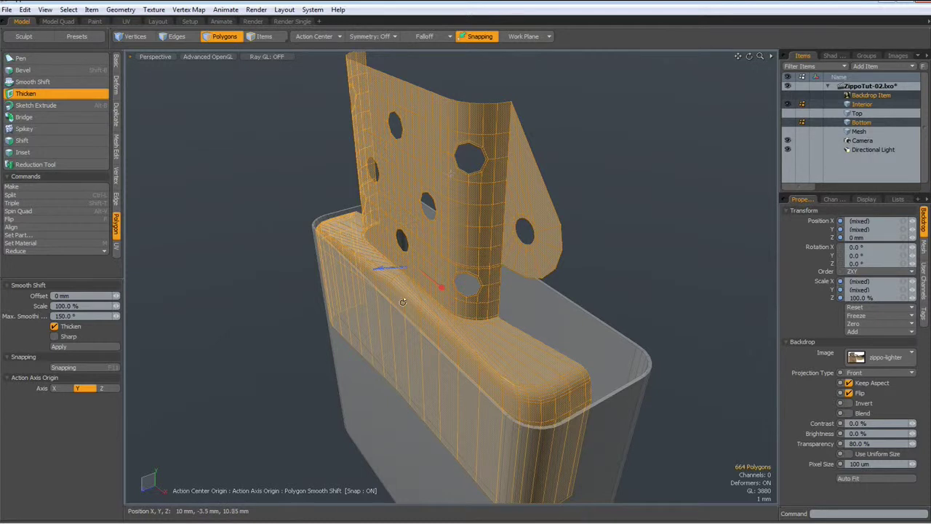
{"action": "left_click_drag", "start_coordinate": [409, 300], "coordinate": [371, 279], "text": "alt"}
{"action": "left_click_drag", "start_coordinate": [428, 170], "coordinate": [429, 171]}
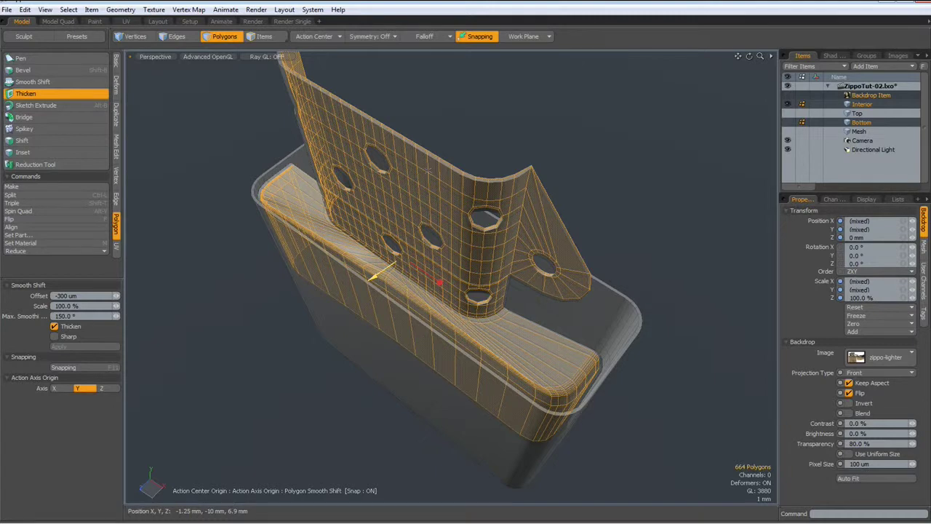
{"action": "key", "text": "space"}
{"action": "left_click_drag", "start_coordinate": [679, 223], "coordinate": [407, 211], "text": "alt"}
{"action": "scroll", "coordinate": [392, 285], "scroll_direction": "up", "scroll_amount": 3}
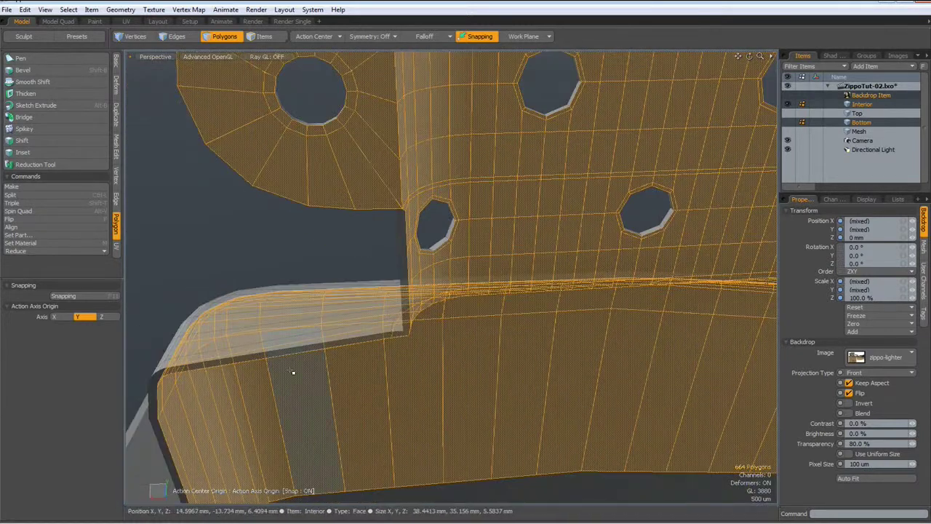
{"action": "scroll", "coordinate": [212, 405], "scroll_direction": "down", "scroll_amount": 10}
Step: Select all connected polygons of the thickened insert, including its inner walls and edges, and switch to top view
{"action": "key", "text": "1"}
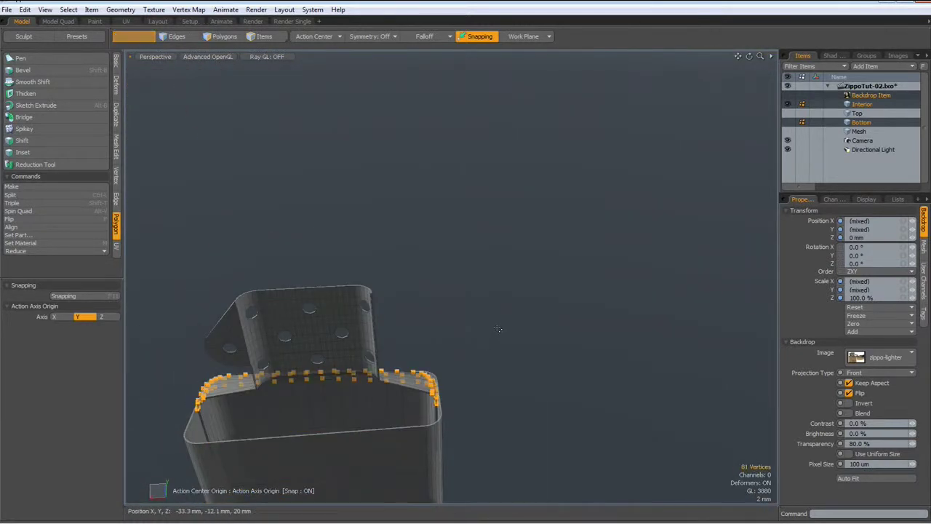
{"action": "left_click_drag", "start_coordinate": [313, 381], "coordinate": [445, 365], "text": "alt"}
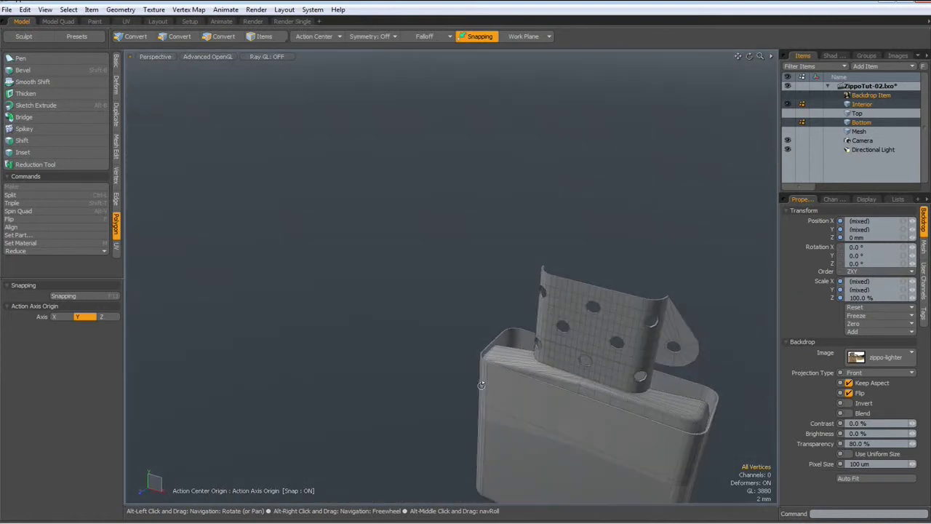
{"action": "key", "text": "1"}
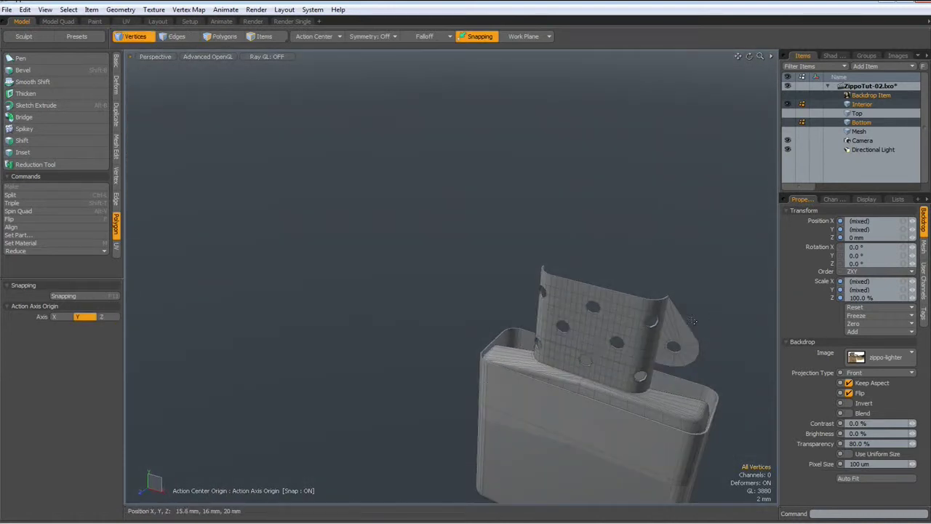
{"action": "key", "text": "3"}
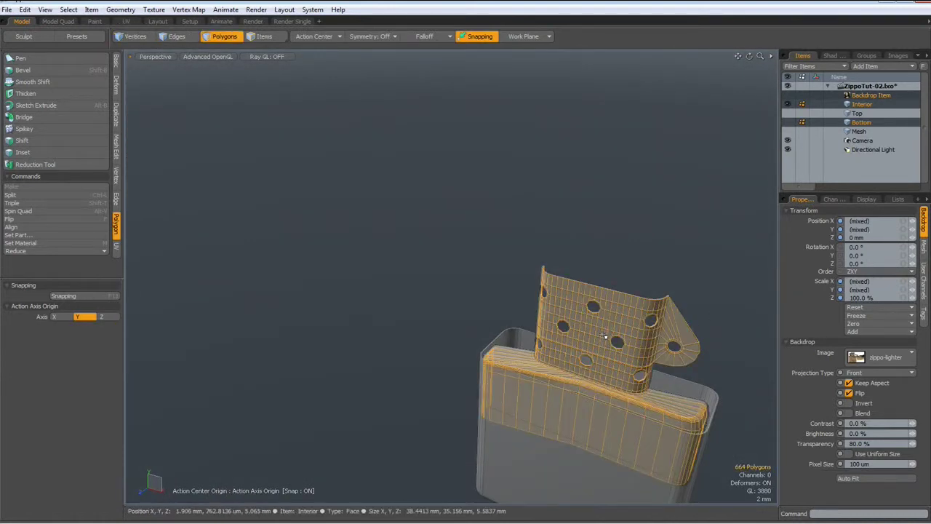
{"action": "key", "text": "bracketright"}
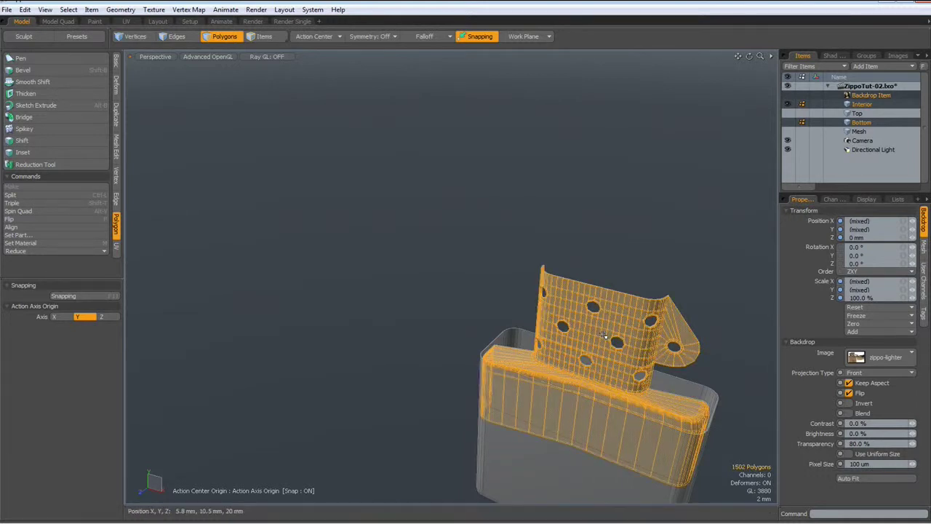
{"action": "key", "text": "KP_1"}
{"action": "left_click_drag", "start_coordinate": [600, 334], "coordinate": [402, 388], "text": "alt"}
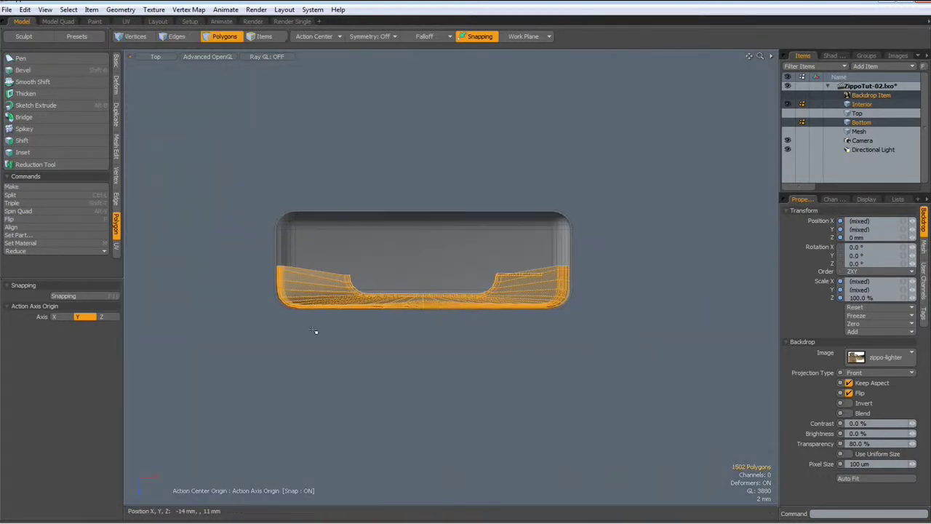
Step: Mirror the selected insert half across the Z axis with the mirror centre at 0 mm, and deselect it
{"action": "left_click", "coordinate": [118, 113]}
{"action": "left_click", "coordinate": [37, 69]}
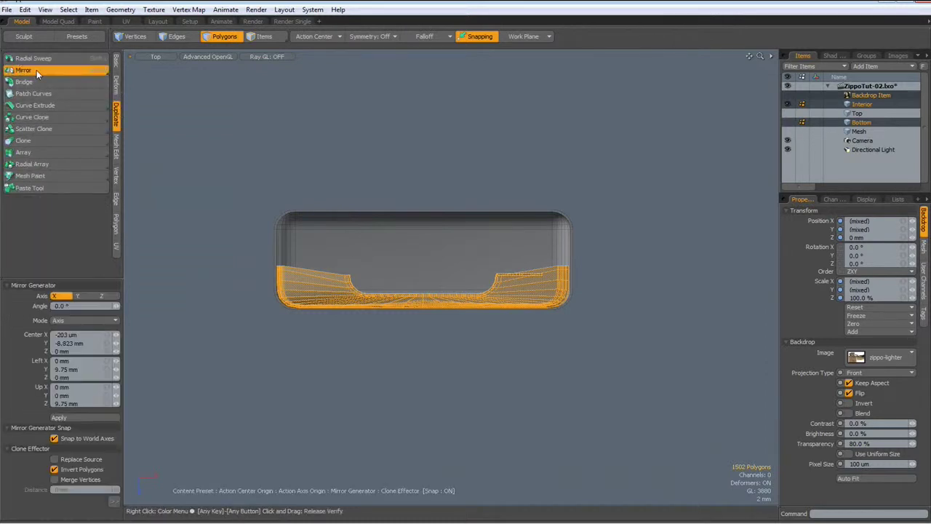
{"action": "left_click", "coordinate": [108, 295]}
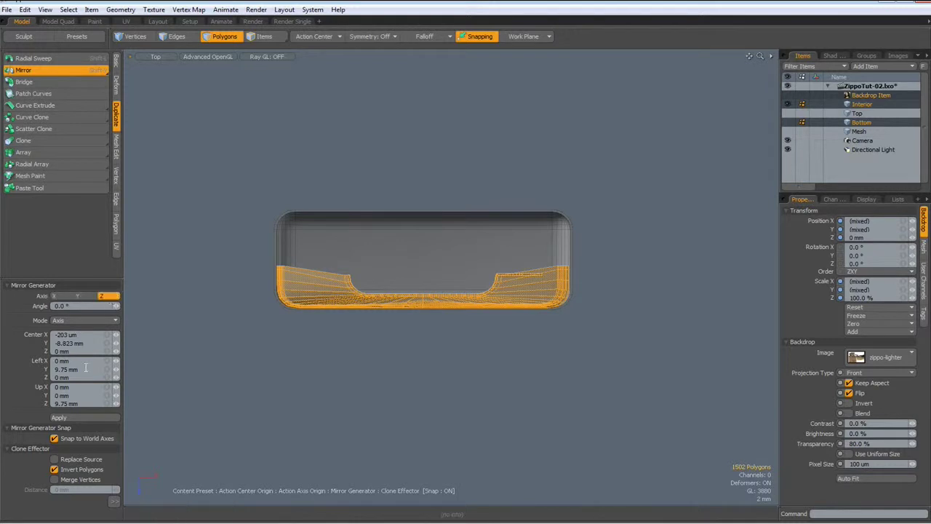
{"action": "left_click", "coordinate": [69, 420]}
{"action": "key", "text": "ctrl+space"}
{"action": "left_click", "coordinate": [405, 320]}
{"action": "left_click_drag", "start_coordinate": [580, 381], "coordinate": [539, 376], "text": "alt"}
{"action": "left_click", "coordinate": [591, 330]}
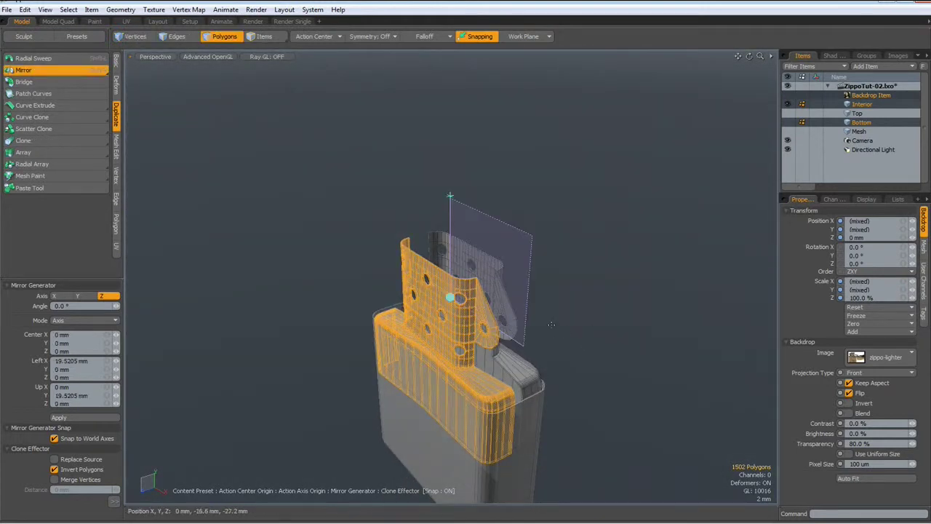
{"action": "key", "text": "space"}
{"action": "left_click", "coordinate": [554, 364]}
Step: Preview the mirrored insert as a subdivided surface and examine the gap between its two halves
{"action": "scroll", "coordinate": [505, 348], "scroll_direction": "up", "scroll_amount": 2}
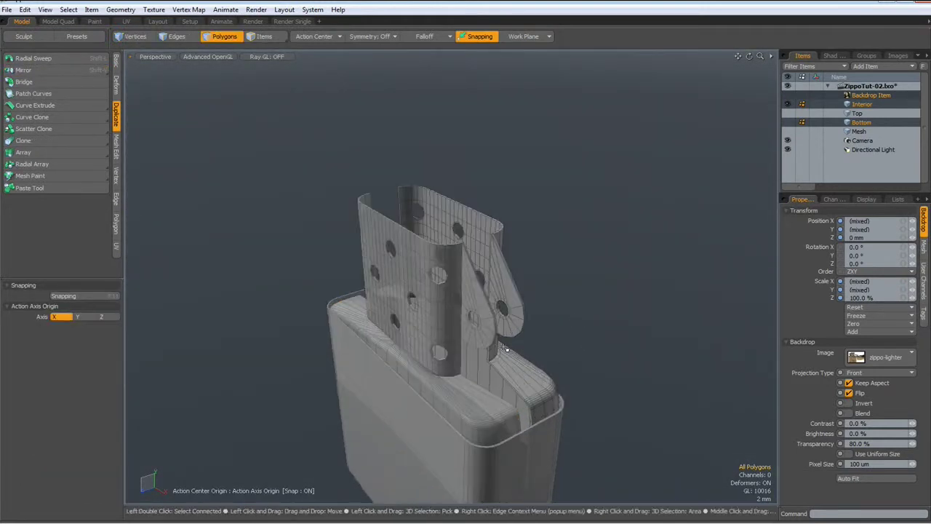
{"action": "key", "text": "Tab"}
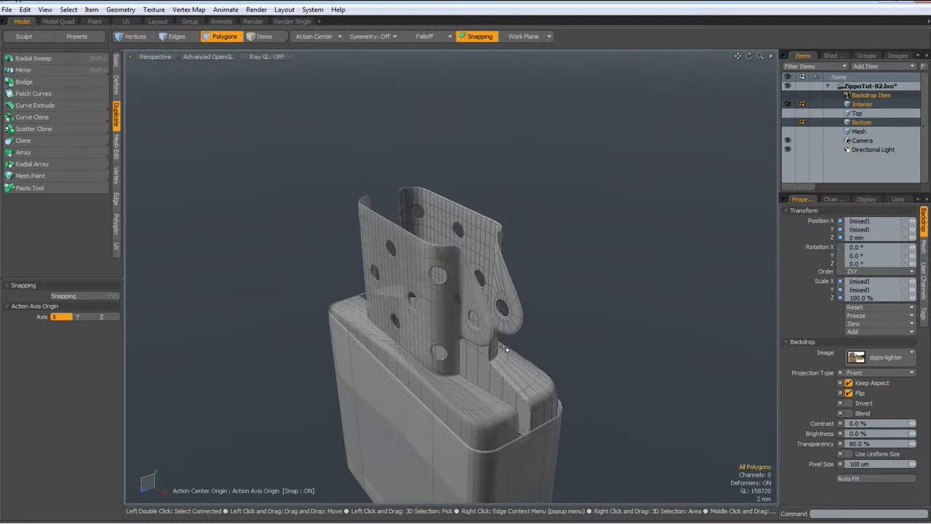
{"action": "scroll", "coordinate": [505, 348], "scroll_direction": "down", "scroll_amount": 3}
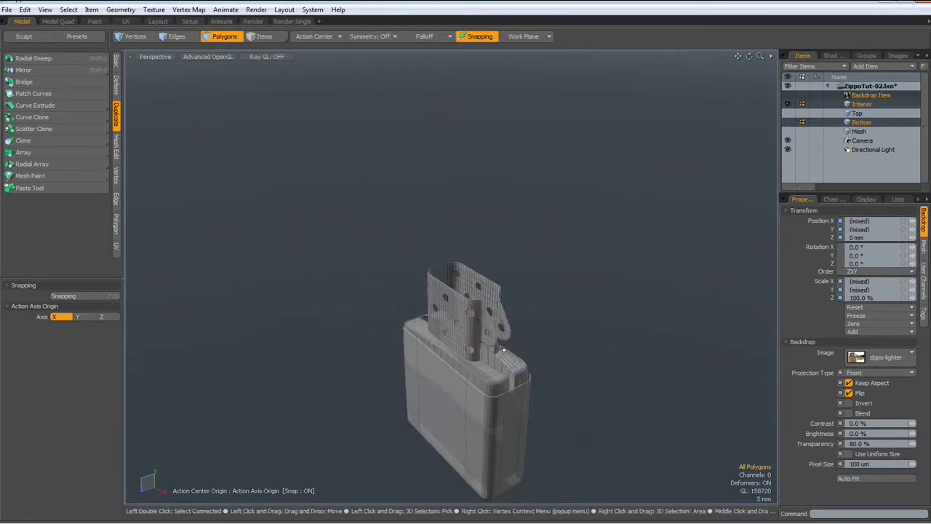
{"action": "scroll", "coordinate": [505, 348], "scroll_direction": "up", "scroll_amount": 3}
{"action": "key", "text": "Tab"}
{"action": "left_click_drag", "start_coordinate": [496, 397], "coordinate": [525, 411], "text": "alt"}
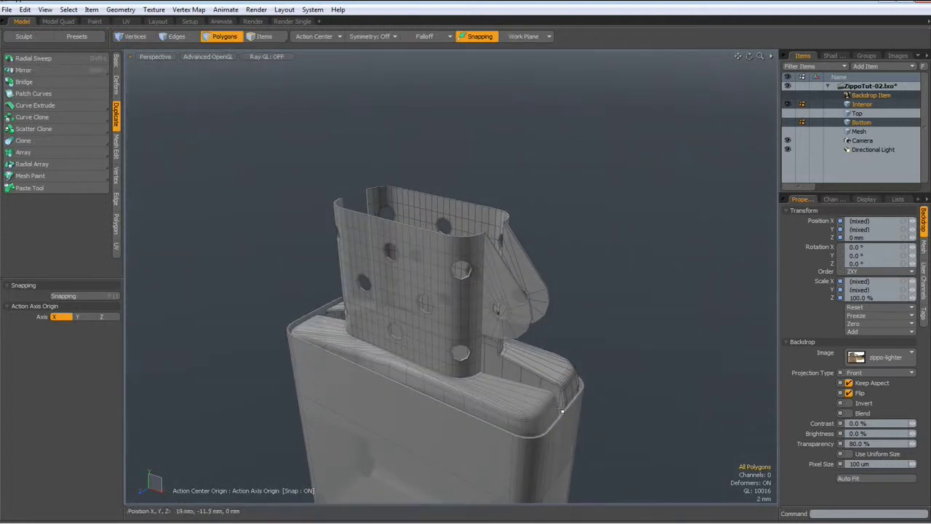
Step: Try to select the strip of edge polygons running from the rear chimney wall along the insert's top to its rounded corner
{"action": "scroll", "coordinate": [525, 411], "scroll_direction": "up", "scroll_amount": 5}
{"action": "mouse_move", "coordinate": [439, 373]}
{"action": "left_mouse_down", "text": "alt"}
{"action": "mouse_move", "coordinate": [465, 372]}
{"action": "mouse_move", "coordinate": [437, 364]}
{"action": "left_mouse_up", "text": "alt"}
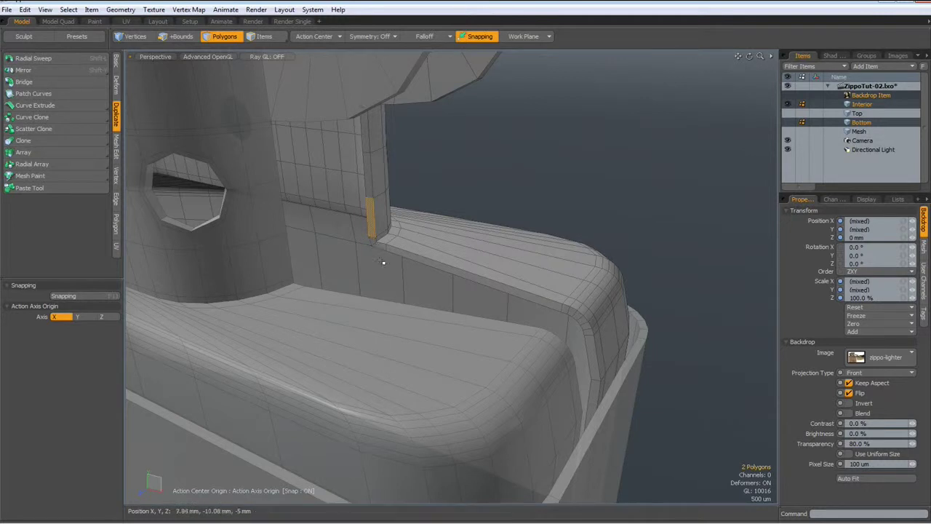
{"action": "left_click", "coordinate": [374, 243], "text": "shift"}
{"action": "left_click", "coordinate": [373, 241], "text": "shift"}
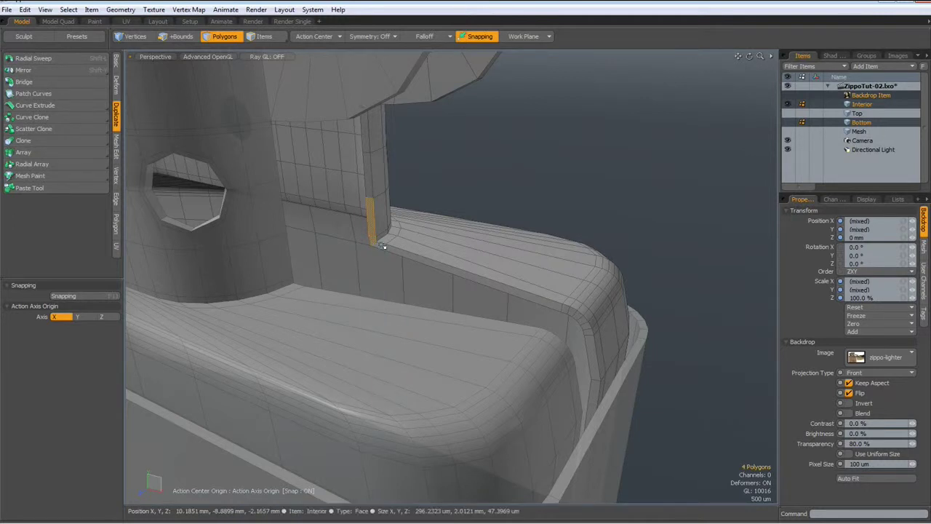
{"action": "left_click", "coordinate": [389, 252], "text": "shift"}
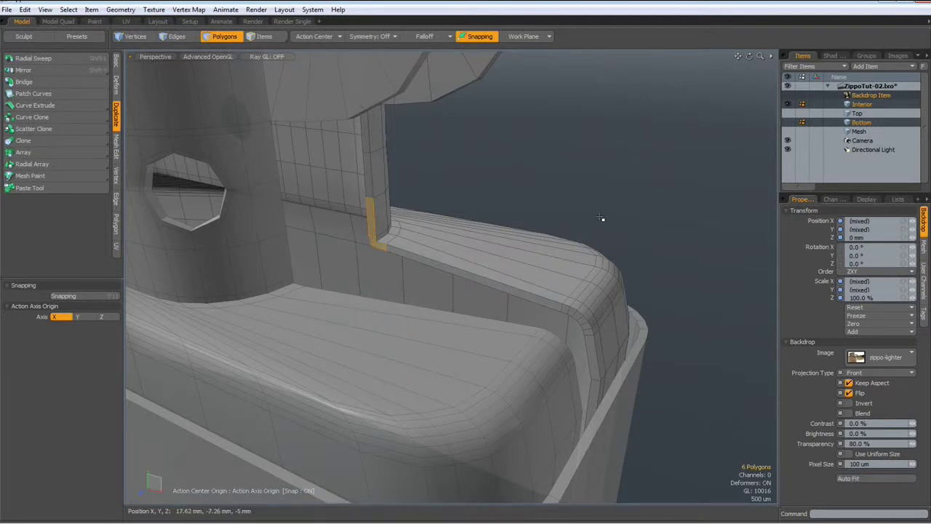
{"action": "key", "text": "Up"}
{"action": "key", "text": "Return"}
{"action": "left_click", "coordinate": [445, 268], "text": "shift"}
{"action": "key", "text": "Up"}
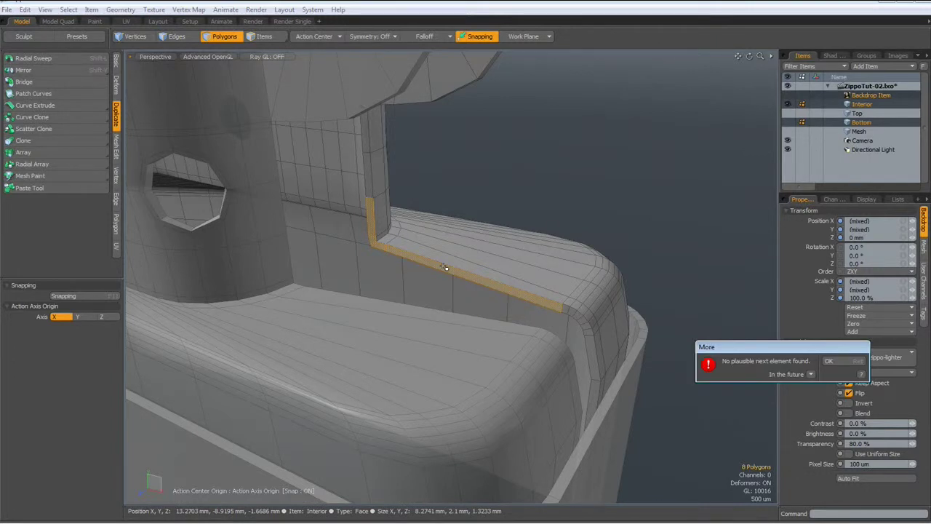
{"action": "key", "text": "Return"}
{"action": "scroll", "coordinate": [565, 316], "scroll_direction": "up", "scroll_amount": 3}
{"action": "scroll", "coordinate": [567, 319], "scroll_direction": "up", "scroll_amount": 2}
{"action": "left_click", "coordinate": [568, 242], "text": "shift"}
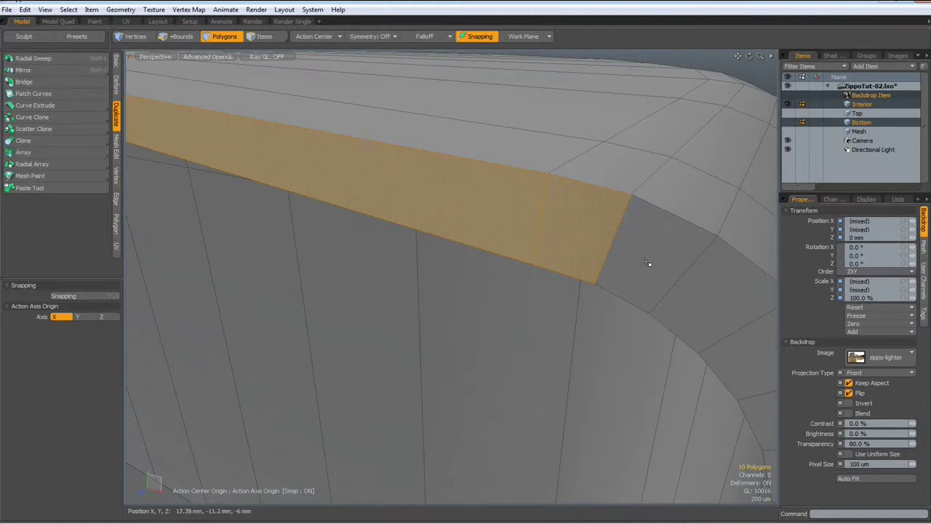
{"action": "scroll", "coordinate": [648, 263], "scroll_direction": "down", "scroll_amount": 5}
Step: Merge the insert's overlapping vertices with the range set to Automatic
{"action": "key", "text": "1"}
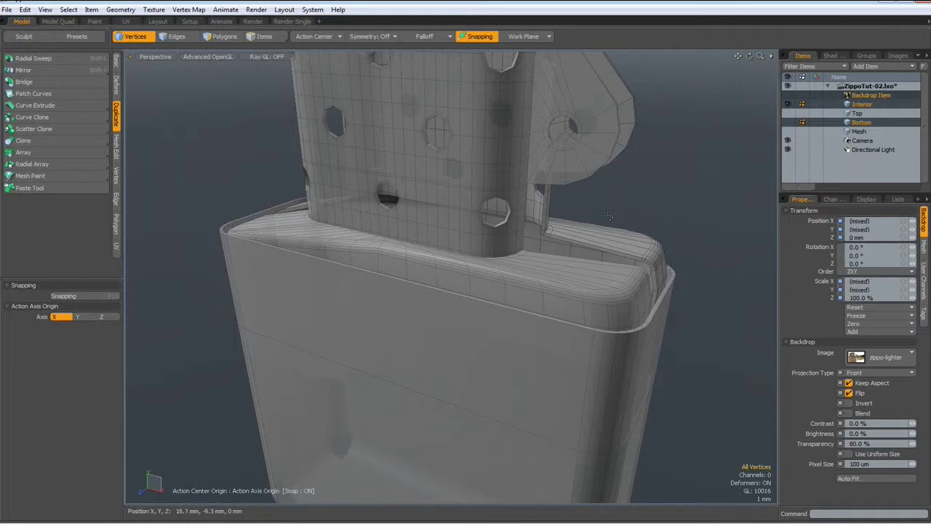
{"action": "left_click", "coordinate": [116, 176]}
{"action": "left_click", "coordinate": [16, 241]}
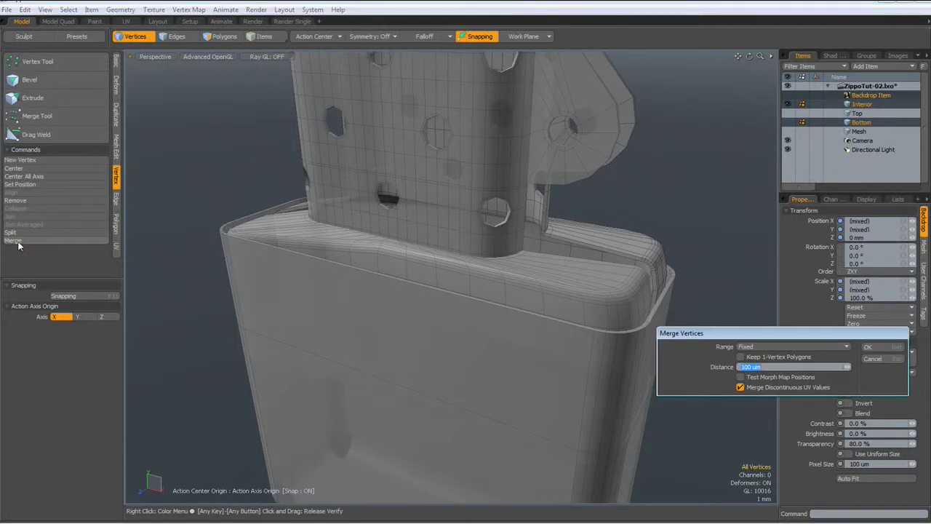
{"action": "left_click", "coordinate": [846, 347]}
{"action": "left_click", "coordinate": [845, 336]}
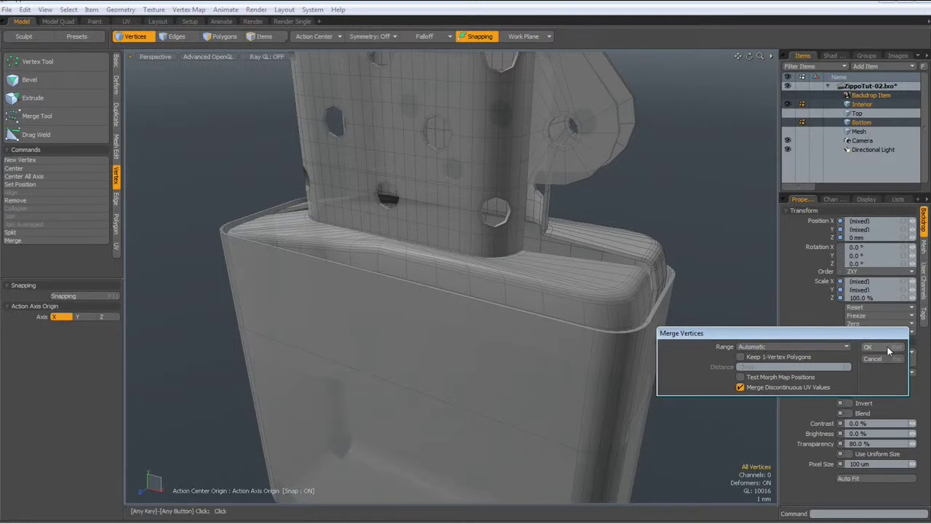
{"action": "left_click", "coordinate": [885, 349]}
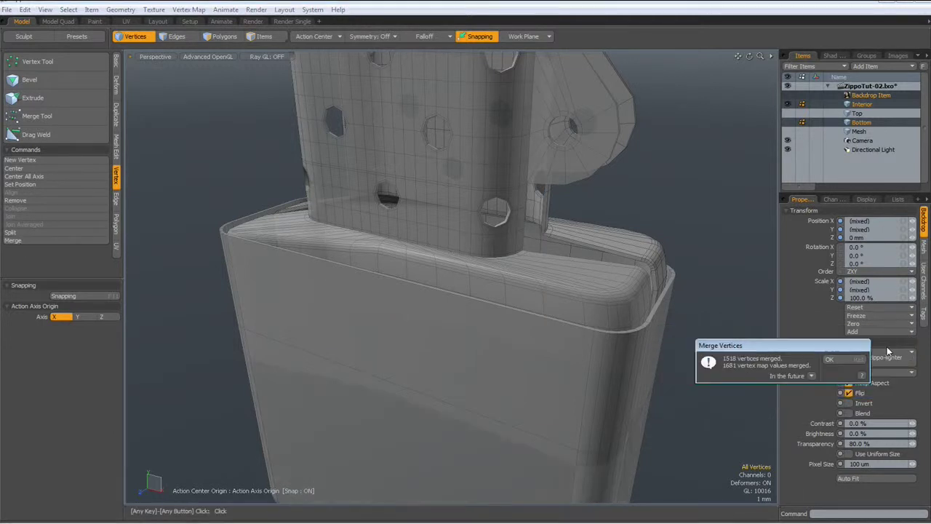
{"action": "left_click", "coordinate": [830, 360]}
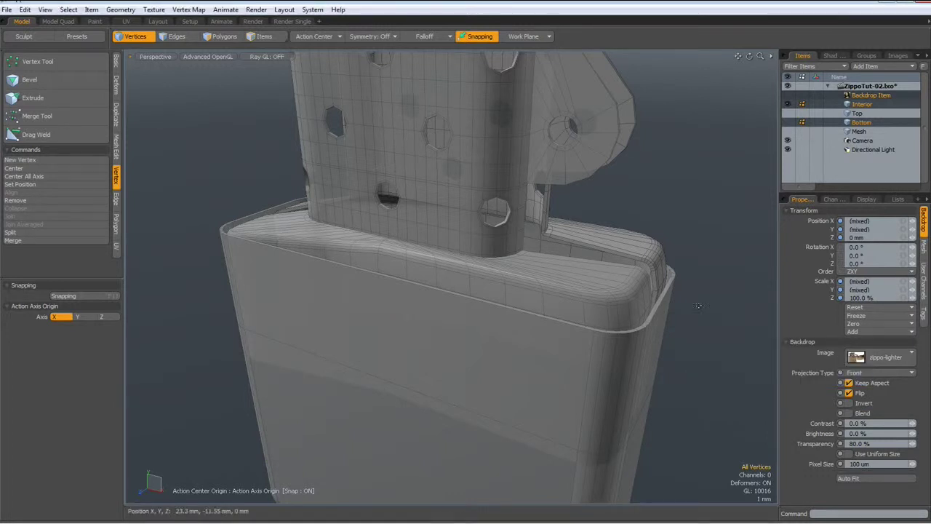
Step: Remove the insert's duplicate polygons by running Unify Polygons with Force unify enabled
{"action": "left_click_drag", "start_coordinate": [553, 206], "coordinate": [569, 248], "text": "alt"}
{"action": "left_click", "coordinate": [117, 227]}
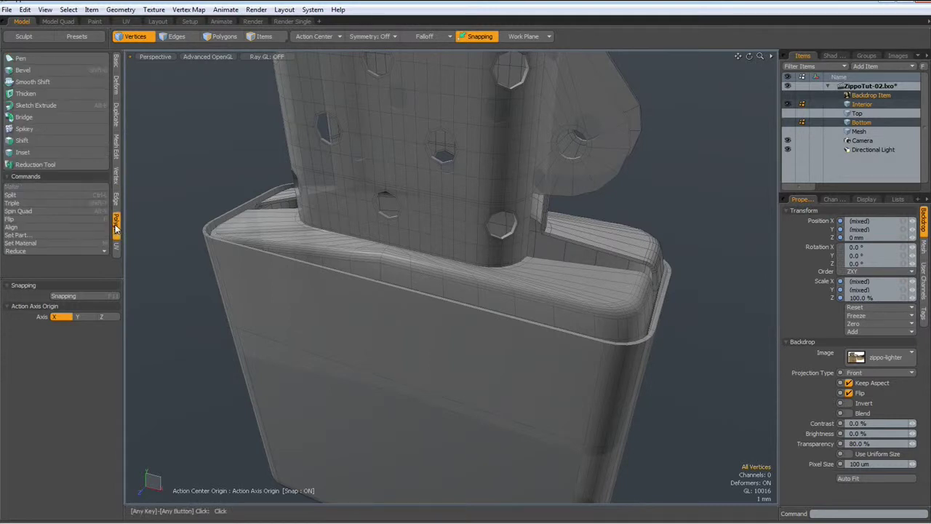
{"action": "left_click", "coordinate": [23, 252]}
{"action": "left_click", "coordinate": [18, 276]}
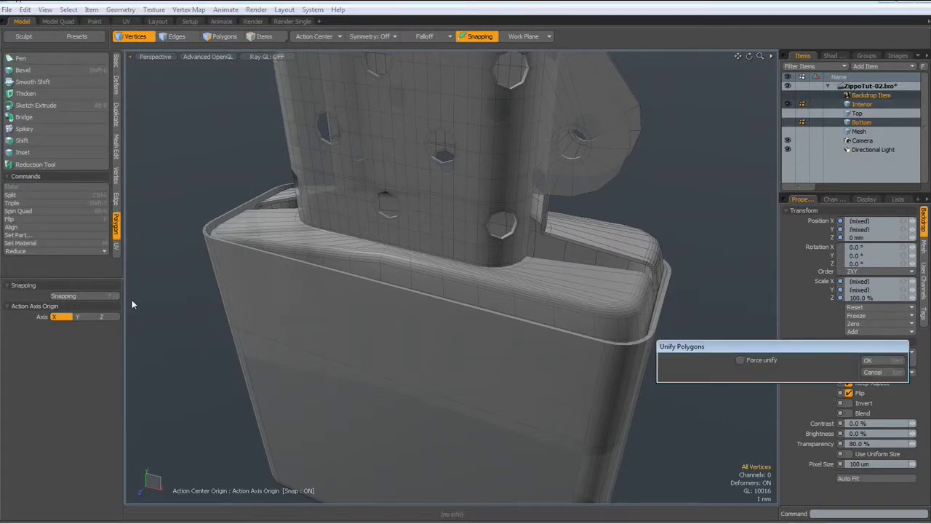
{"action": "left_click", "coordinate": [741, 359]}
{"action": "left_click", "coordinate": [881, 360]}
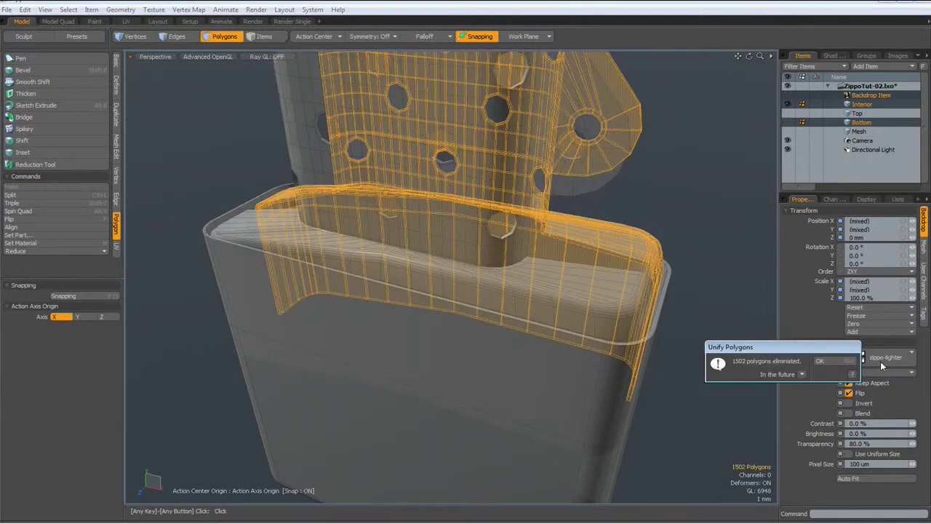
{"action": "left_click", "coordinate": [828, 362]}
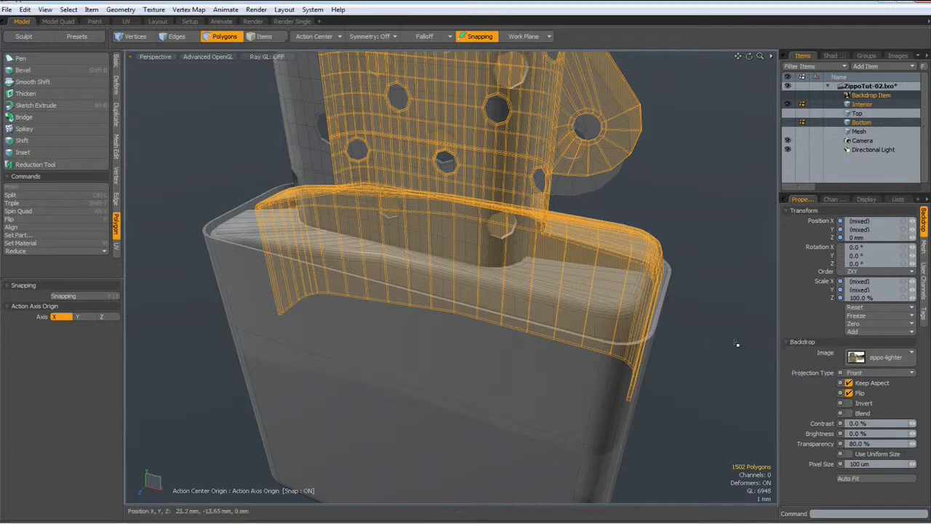
Step: Deselect the geometry and examine the cleaned-up insert halves and chimney corner, including a subdivided preview
{"action": "key", "text": "1"}
{"action": "left_click_drag", "start_coordinate": [708, 307], "coordinate": [621, 280], "text": "alt"}
{"action": "scroll", "coordinate": [558, 290], "scroll_direction": "up", "scroll_amount": 5}
{"action": "scroll", "coordinate": [558, 290], "scroll_direction": "down", "scroll_amount": 5}
{"action": "left_click_drag", "start_coordinate": [557, 264], "coordinate": [599, 281], "text": "alt"}
{"action": "scroll", "coordinate": [543, 171], "scroll_direction": "up", "scroll_amount": 2}
{"action": "scroll", "coordinate": [541, 195], "scroll_direction": "down", "scroll_amount": 6}
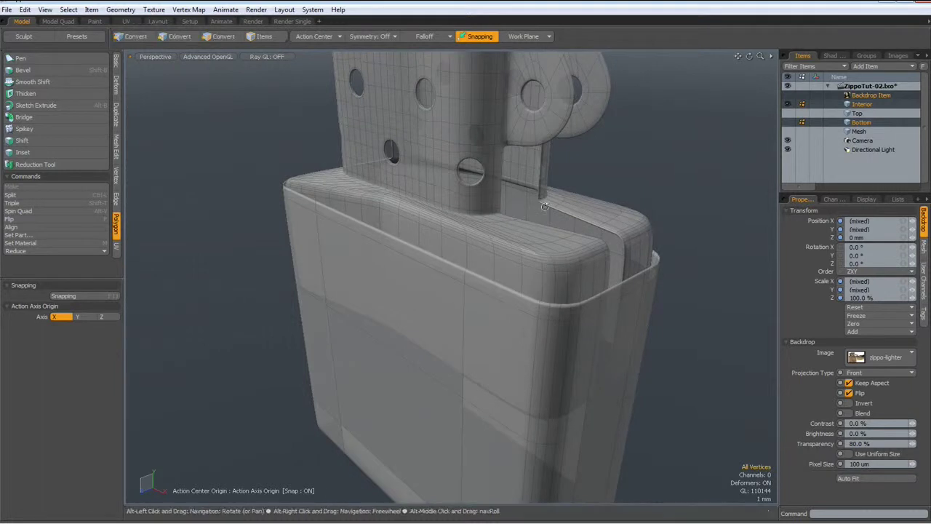
{"action": "mouse_move", "coordinate": [541, 195]}
{"action": "left_mouse_down", "text": "alt"}
{"action": "mouse_move", "coordinate": [414, 191]}
{"action": "mouse_move", "coordinate": [548, 205]}
{"action": "left_mouse_up", "text": "alt"}
Step: Select the narrow edge polygons on one insert half, from the base of the rear chimney wall along the insert's top
{"action": "scroll", "coordinate": [548, 204], "scroll_direction": "up", "scroll_amount": 6}
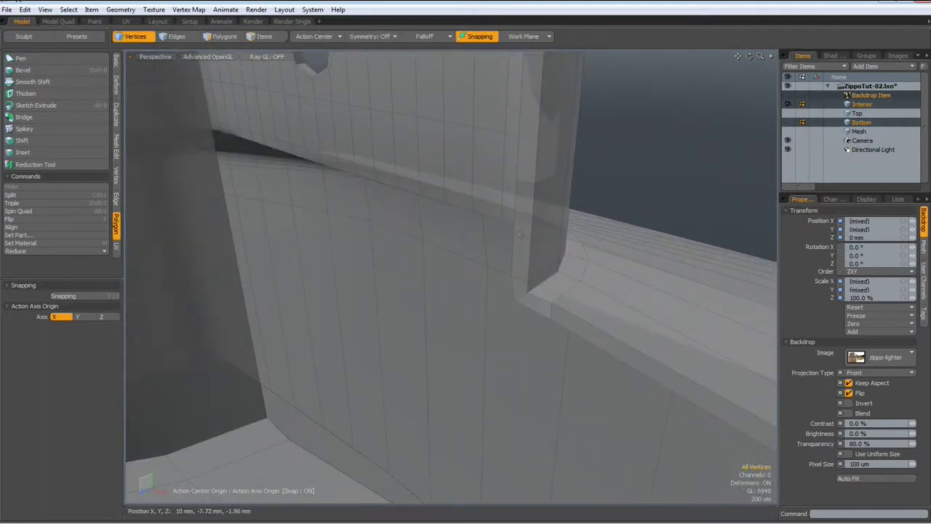
{"action": "key", "text": "3"}
{"action": "left_click", "coordinate": [521, 240]}
{"action": "left_click", "coordinate": [522, 287], "text": "shift"}
{"action": "key", "text": "Up"}
{"action": "key", "text": "Up"}
{"action": "key", "text": "Up"}
{"action": "key", "text": "Up"}
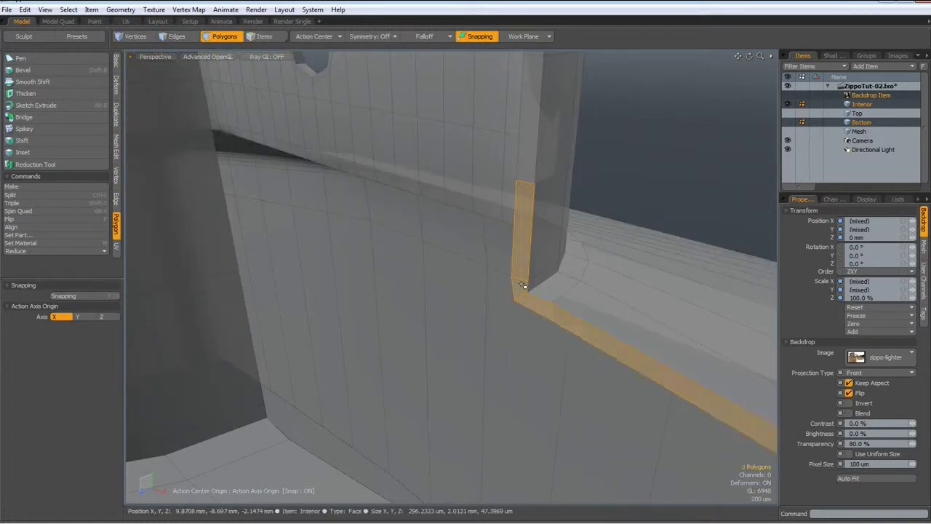
Step: Extend the selected polygon strip around the insert's rounded corner and down its side, and deselect the surplus polygon
{"action": "scroll", "coordinate": [572, 324], "scroll_direction": "down", "scroll_amount": 6}
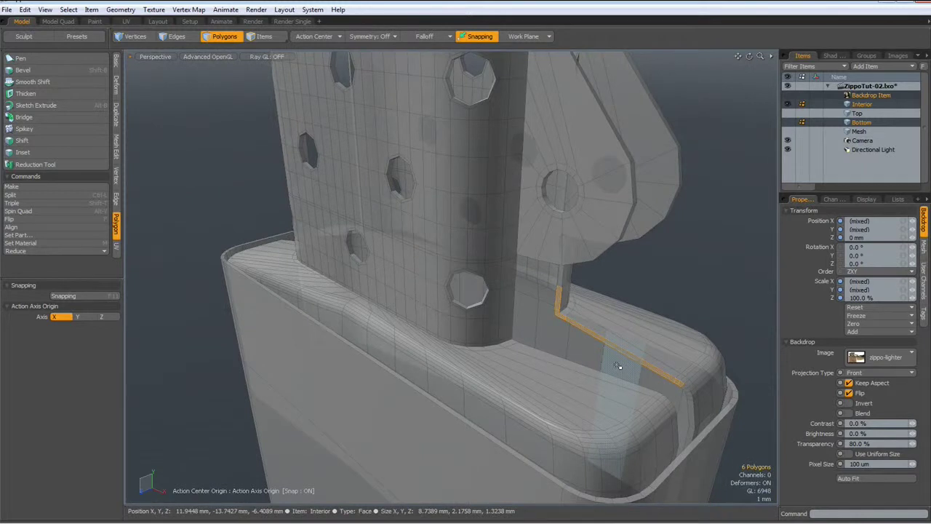
{"action": "key", "text": "Up"}
{"action": "key", "text": "Up"}
{"action": "key", "text": "Up"}
{"action": "key", "text": "Up"}
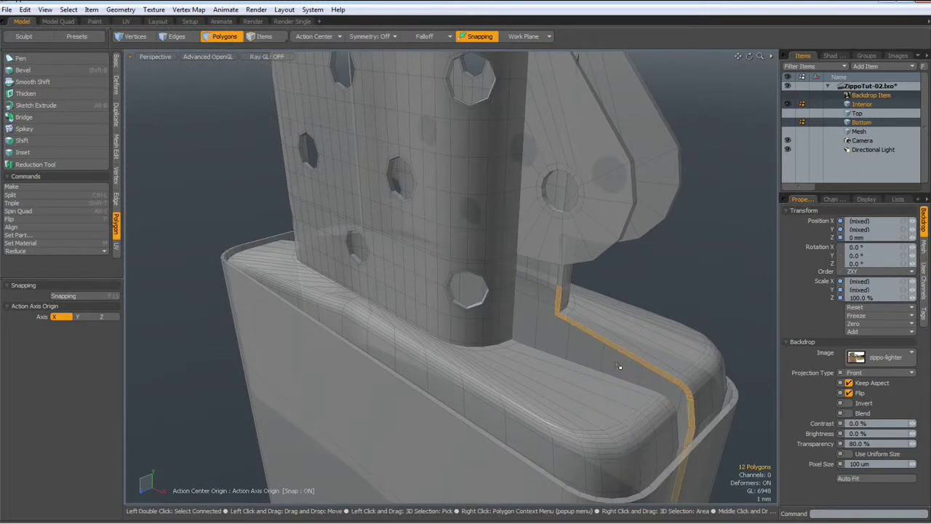
{"action": "scroll", "coordinate": [617, 451], "scroll_direction": "down", "scroll_amount": 5}
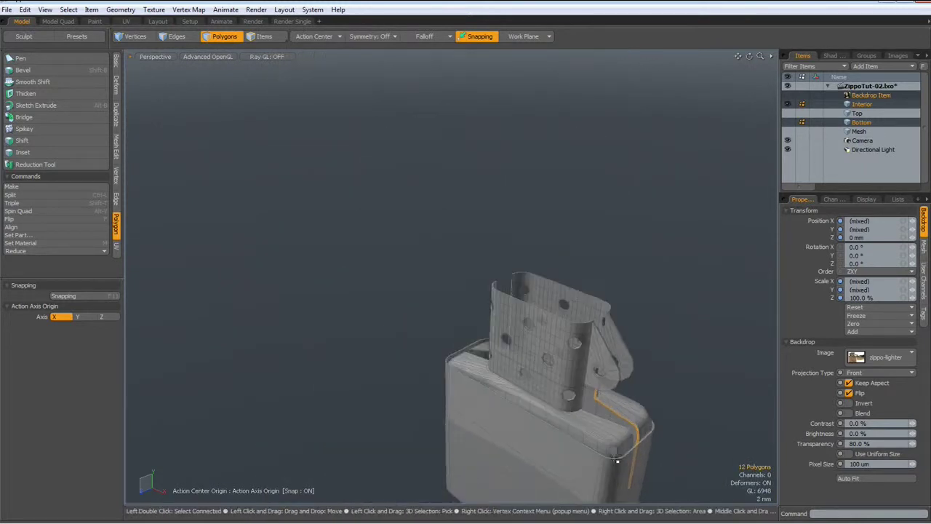
{"action": "left_click_drag", "start_coordinate": [647, 452], "coordinate": [621, 331], "text": "alt+shift"}
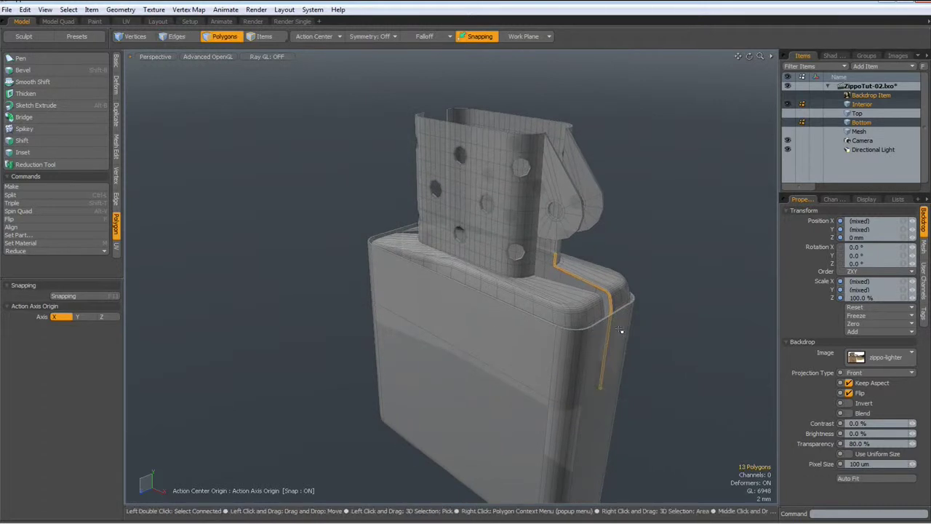
{"action": "left_click_drag", "start_coordinate": [620, 331], "coordinate": [500, 351], "text": "alt"}
{"action": "scroll", "coordinate": [513, 305], "scroll_direction": "up", "scroll_amount": 5}
{"action": "left_click", "coordinate": [517, 304], "text": "ctrl"}
Step: Add the matching strip of edge polygons on the opposite insert half, from the chimney base down the side, to the selection
{"action": "scroll", "coordinate": [519, 308], "scroll_direction": "down", "scroll_amount": 4}
{"action": "scroll", "coordinate": [422, 307], "scroll_direction": "up", "scroll_amount": 4}
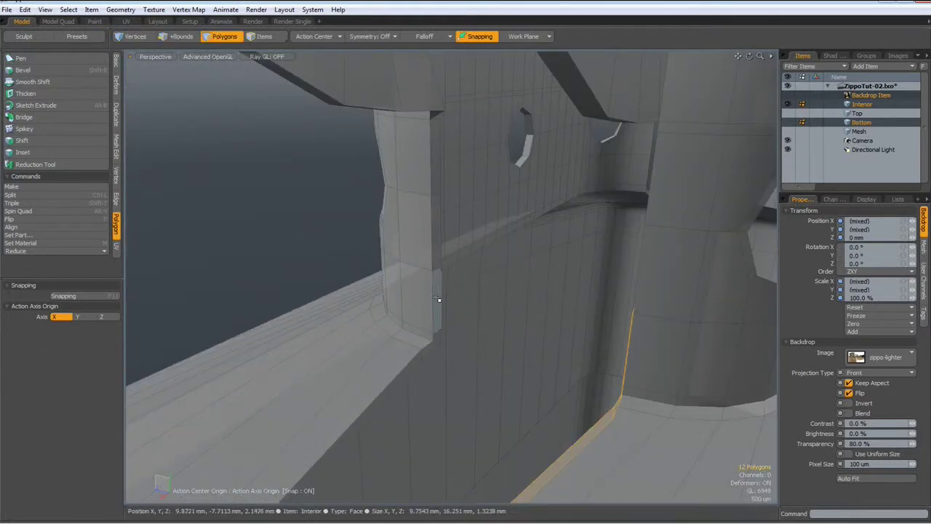
{"action": "left_click", "coordinate": [437, 336], "text": "shift"}
{"action": "key", "text": "Up"}
{"action": "key", "text": "Up"}
{"action": "key", "text": "Up"}
{"action": "scroll", "coordinate": [251, 260], "scroll_direction": "down", "scroll_amount": 8}
{"action": "scroll", "coordinate": [251, 260], "scroll_direction": "up", "scroll_amount": 1}
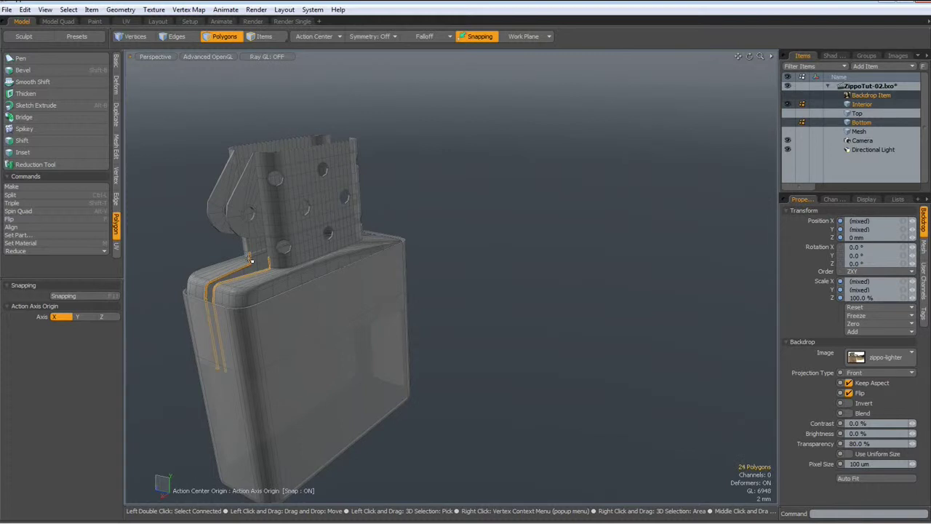
Step: Bridge the two selected polygon strips across the gap between the insert halves
{"action": "left_click_drag", "start_coordinate": [250, 260], "coordinate": [374, 299], "text": "alt"}
{"action": "scroll", "coordinate": [455, 337], "scroll_direction": "up", "scroll_amount": 7}
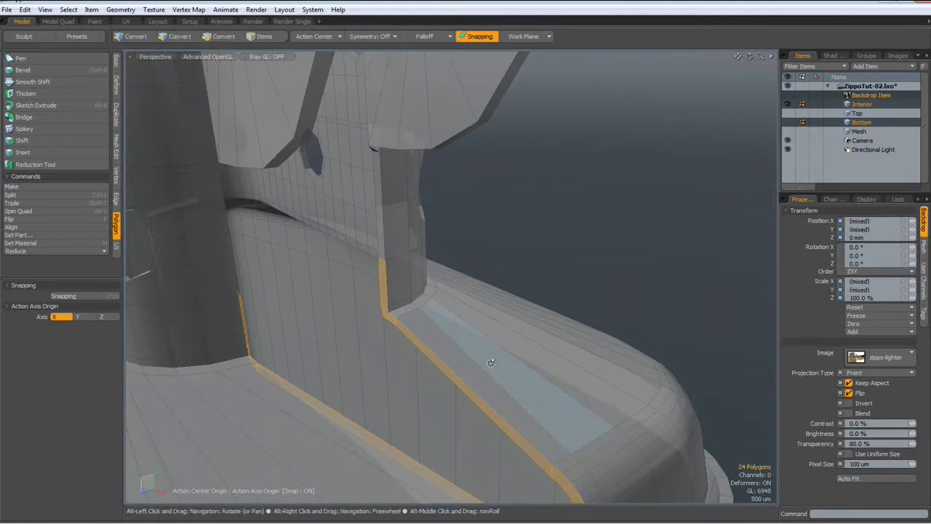
{"action": "left_click_drag", "start_coordinate": [492, 361], "coordinate": [520, 355], "text": "alt"}
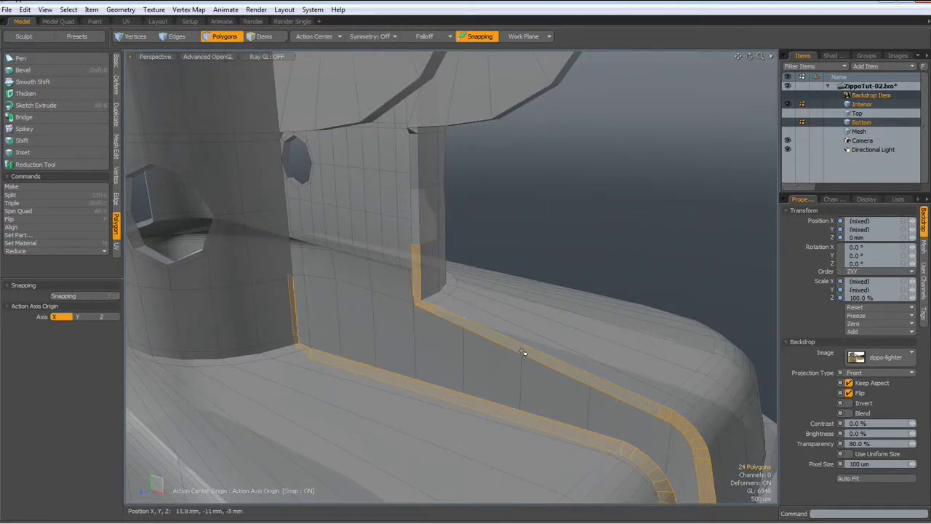
{"action": "right_click", "coordinate": [522, 354]}
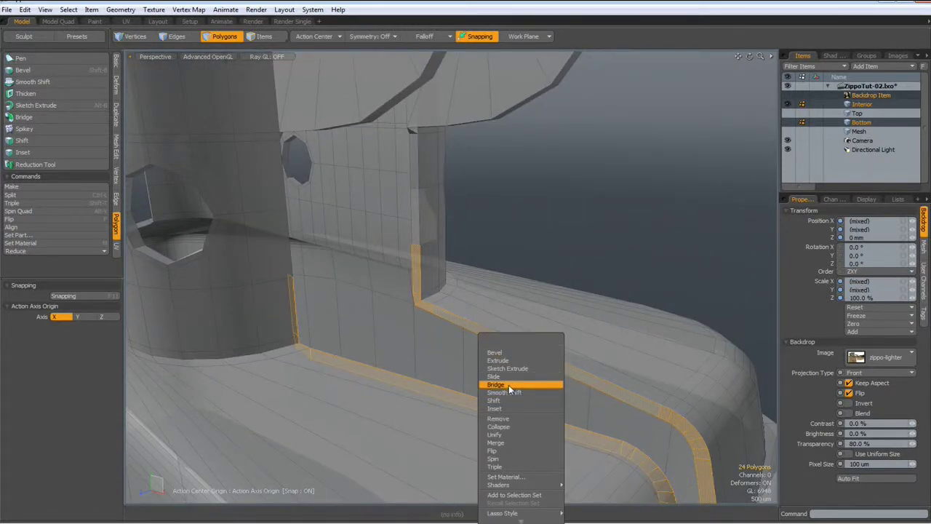